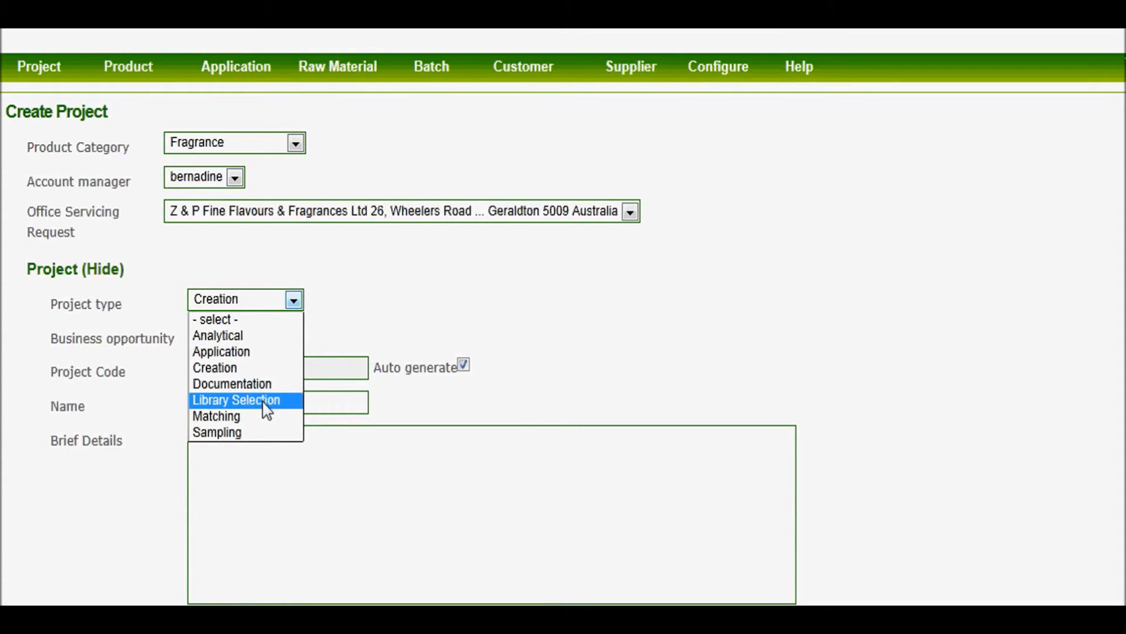
Set the project type to Library Selection and the business opportunity to Respond
click(264, 400)
click(256, 336)
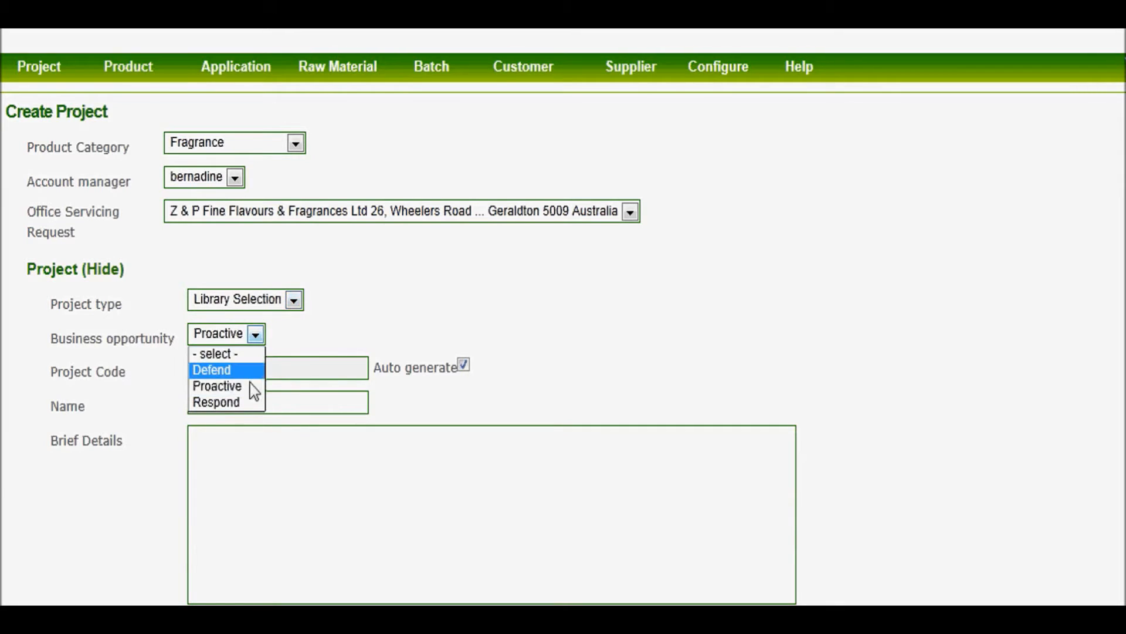
click(245, 405)
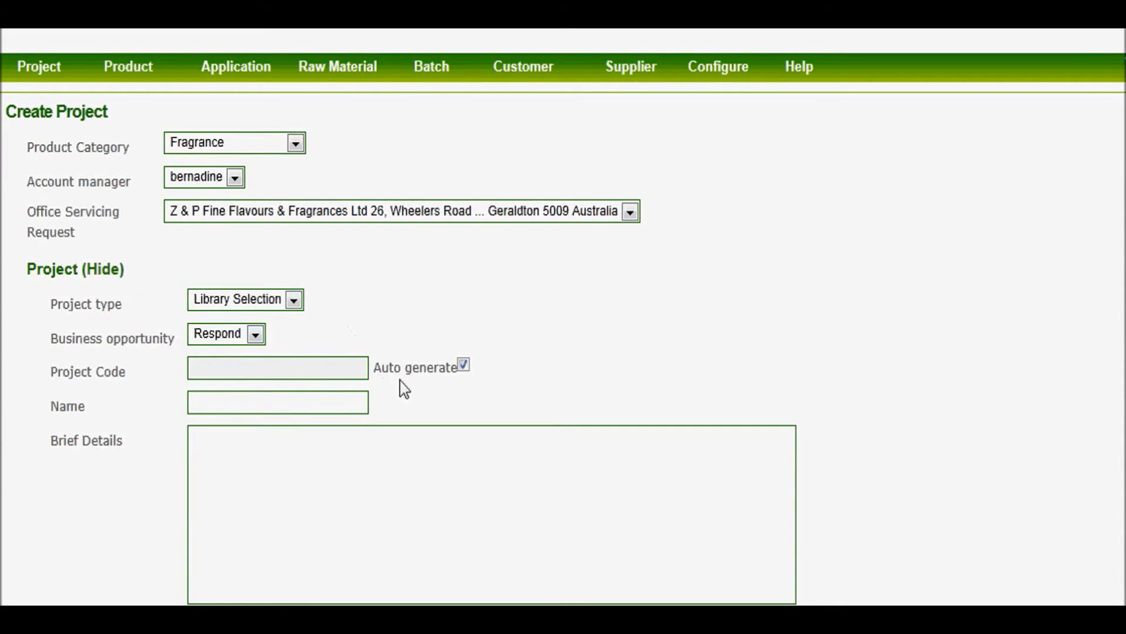
Name the project "Citrus for Soap" and enter brief details: "Urgent. high prob. of win, and product will be used in 5star hotel chain."
text(Citrus for Soap)
key(Tab)
text(Urgent. high prob. of win, and product will be used in 5star hotel chain.)
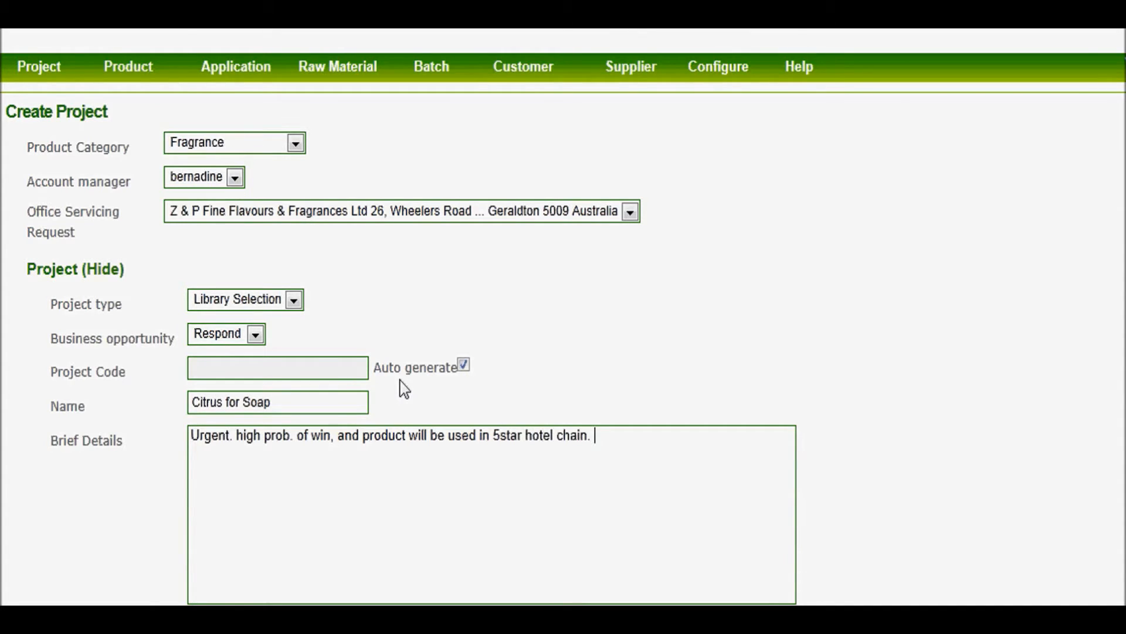
Set the fragrance status to Artificial, the target market to England, and require Product Specification and IFRA documents
scroll(403, 388, down, 8)
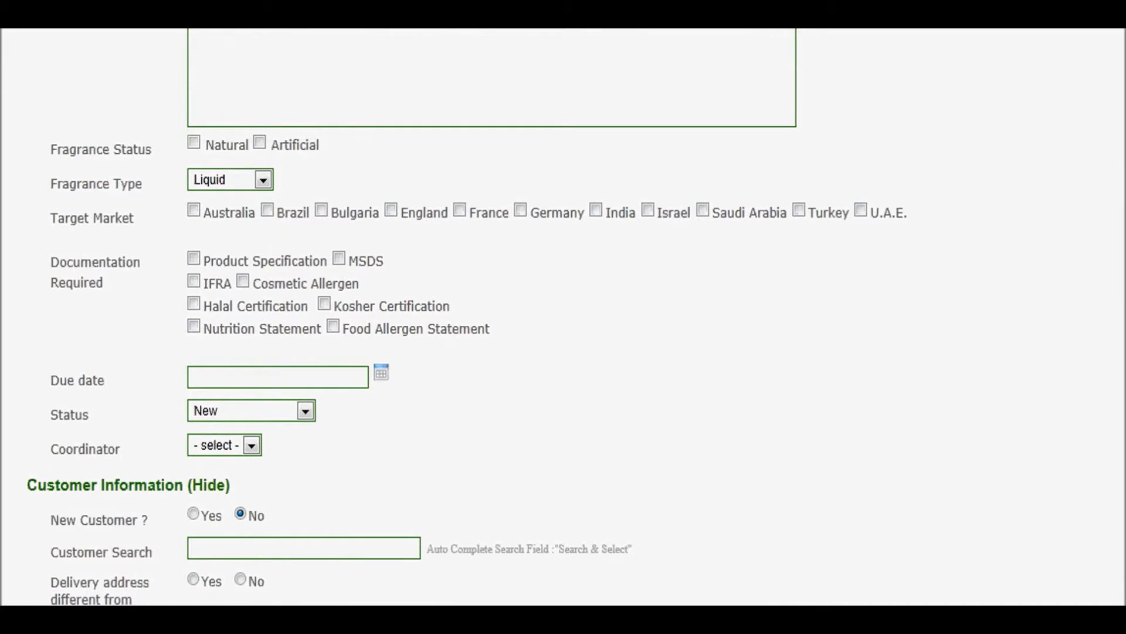
click(259, 142)
click(195, 260)
click(194, 281)
Set the due date to 15 September 2011 and assign the first listed user as project coordinator
click(381, 373)
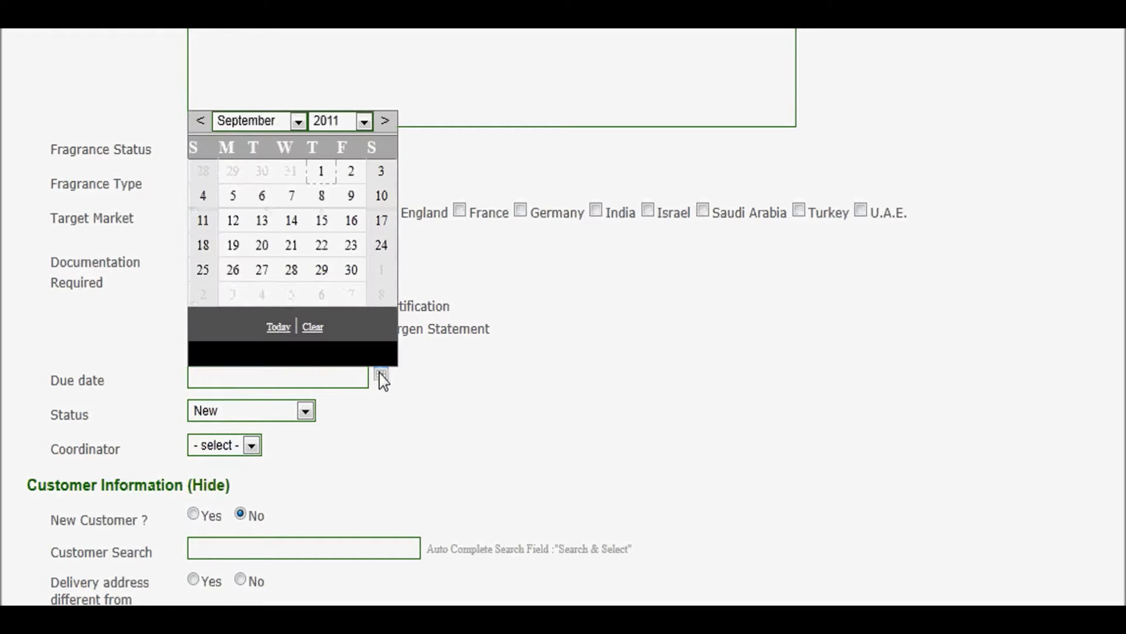
click(322, 222)
click(251, 445)
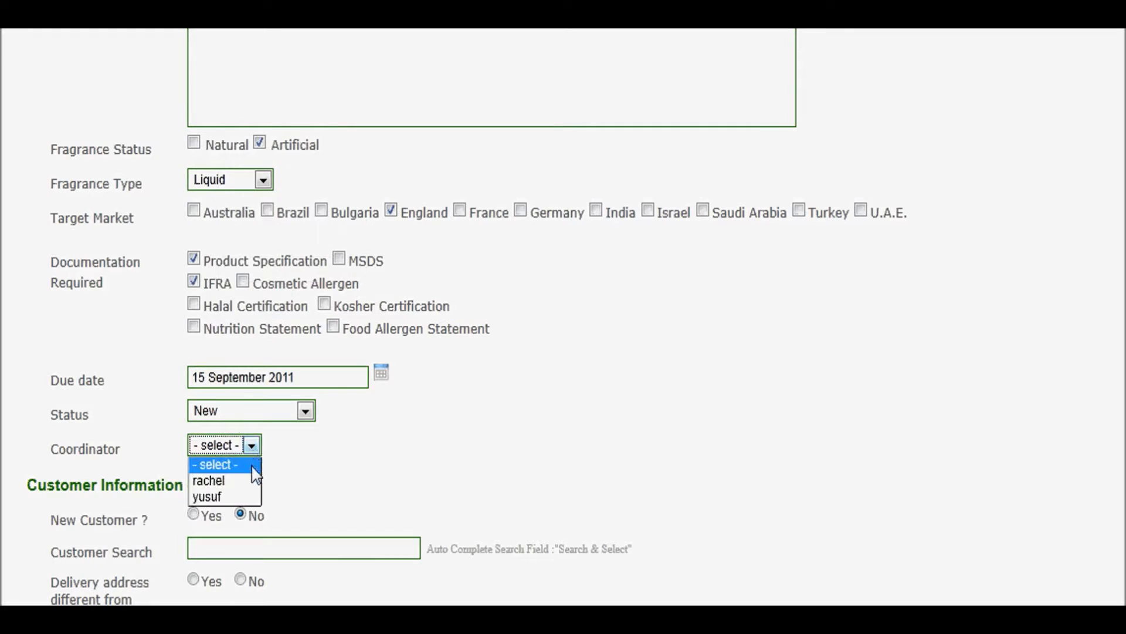
click(252, 482)
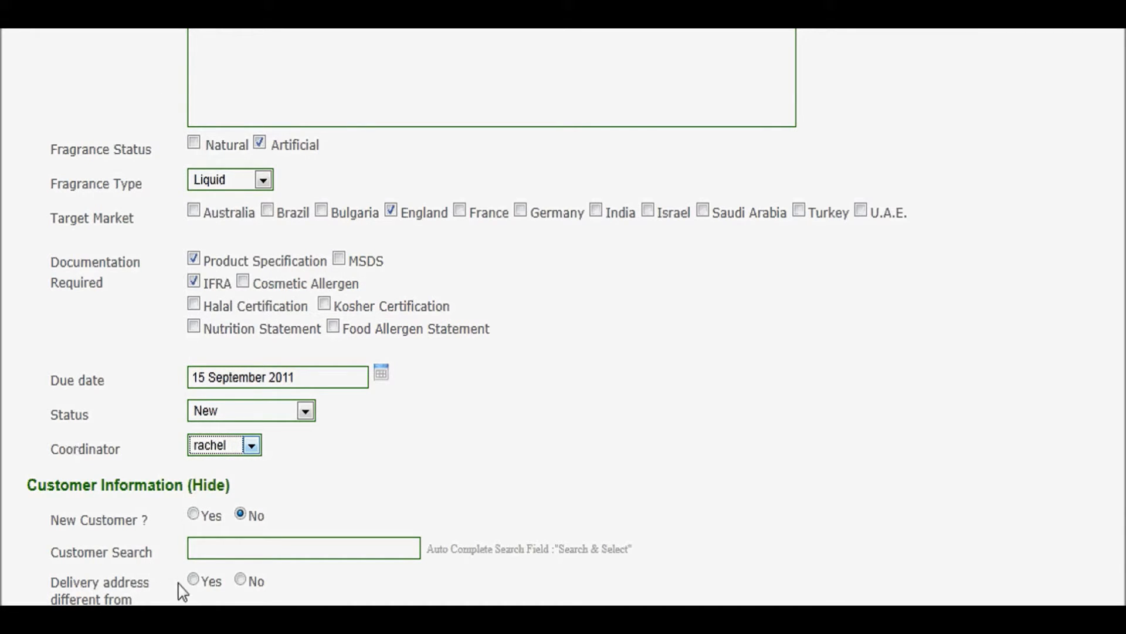
Search existing customers for "the body" and select The Body Beautiful Product Co. with its existing contact
click(222, 557)
text(the body)
scroll(214, 565, down, 5)
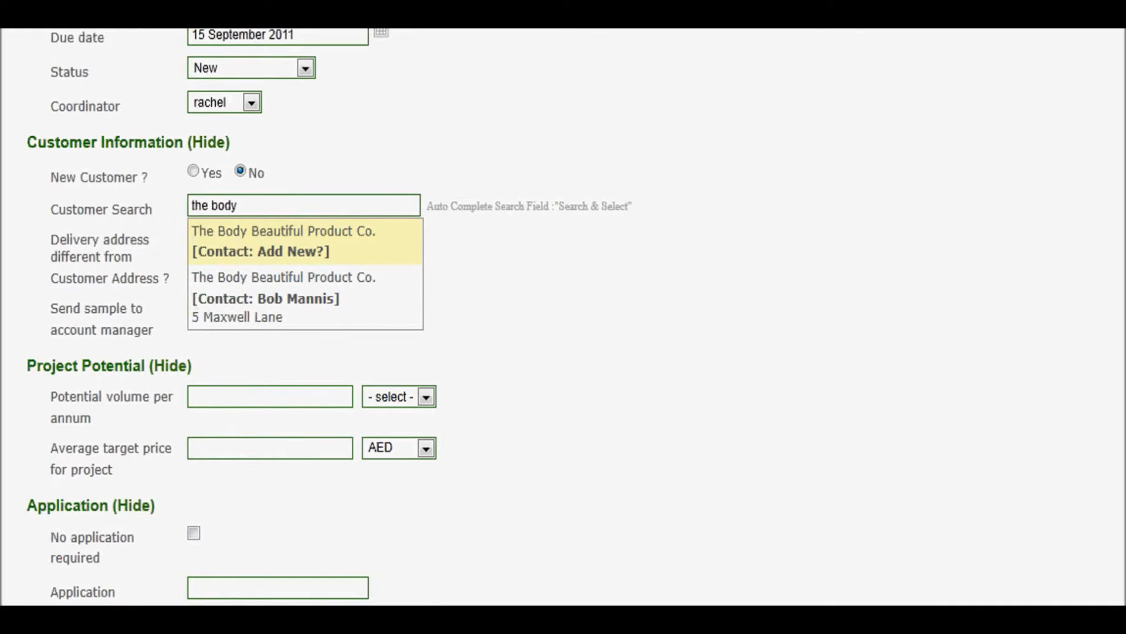
click(288, 305)
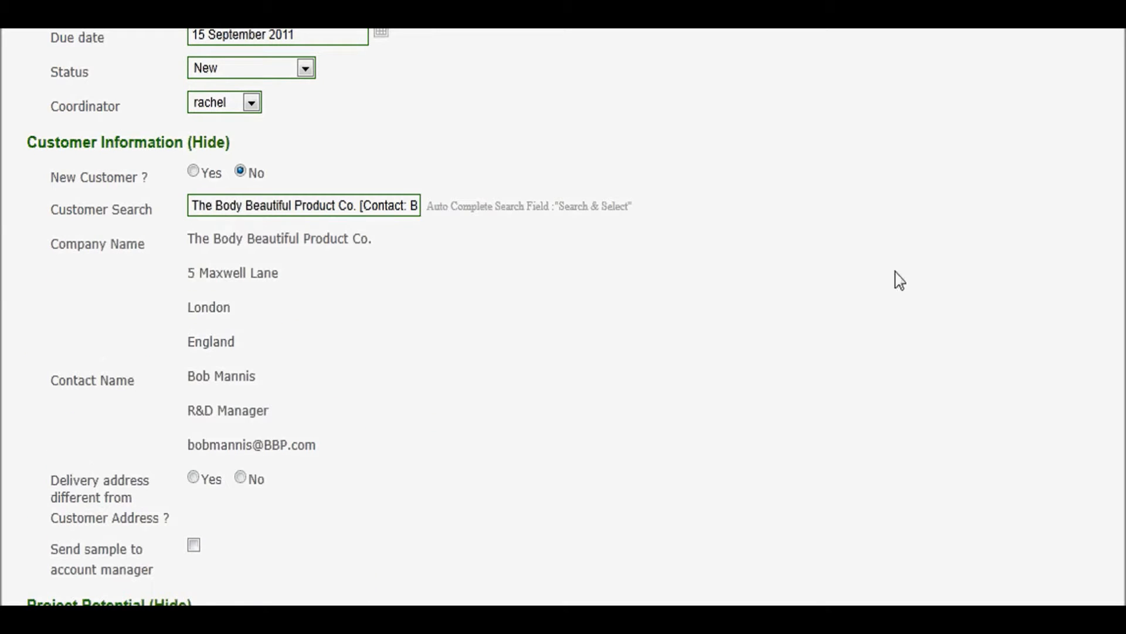
Set the potential volume per annum to 12000 kg and keep AED as the average target price currency
scroll(227, 422, down, 3)
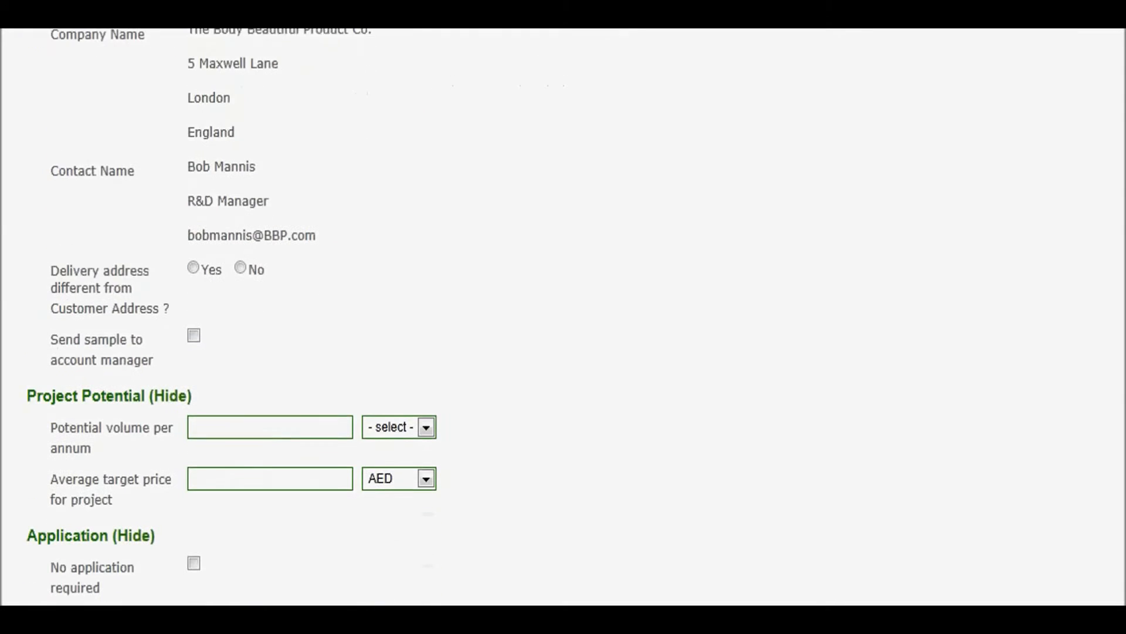
click(227, 423)
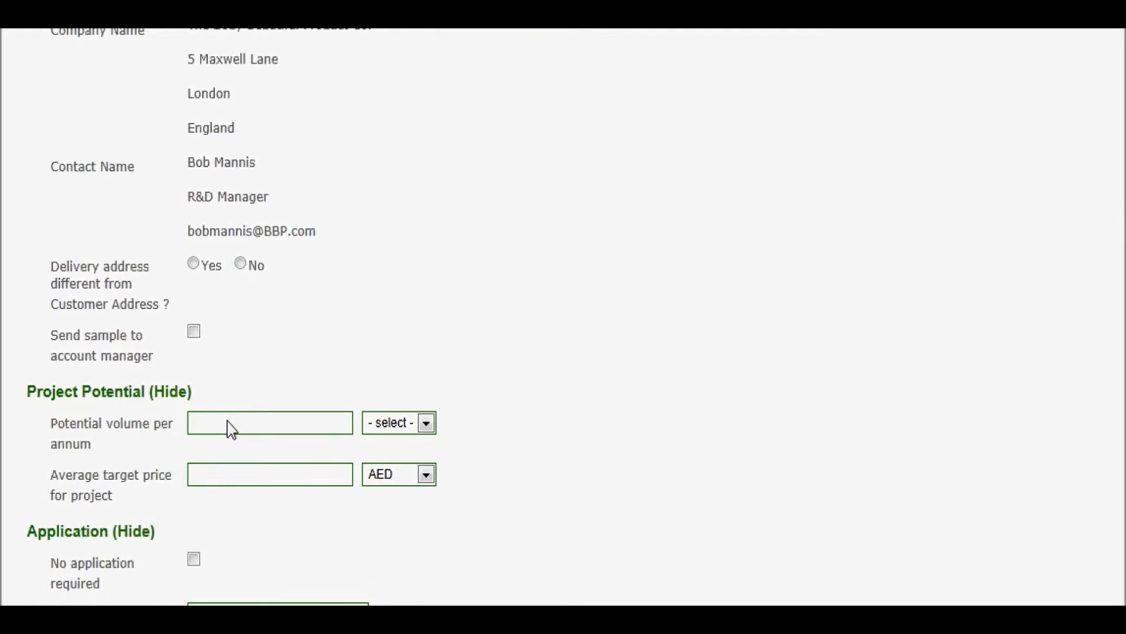
text(12000)
key(Tab)
key(k)
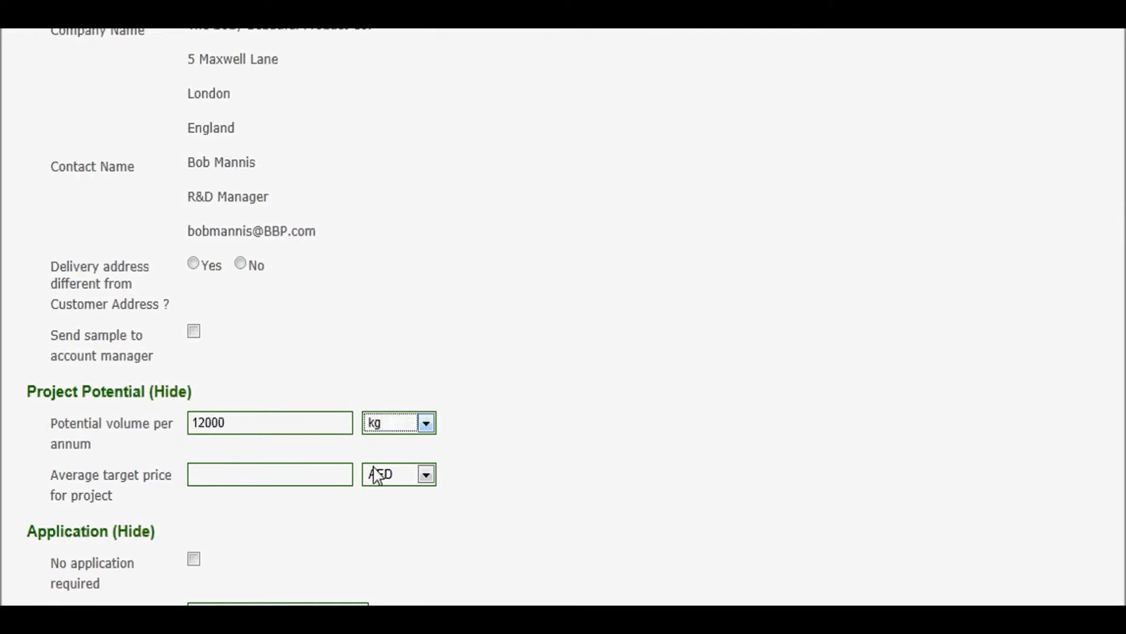
scroll(560, 203, down, 3)
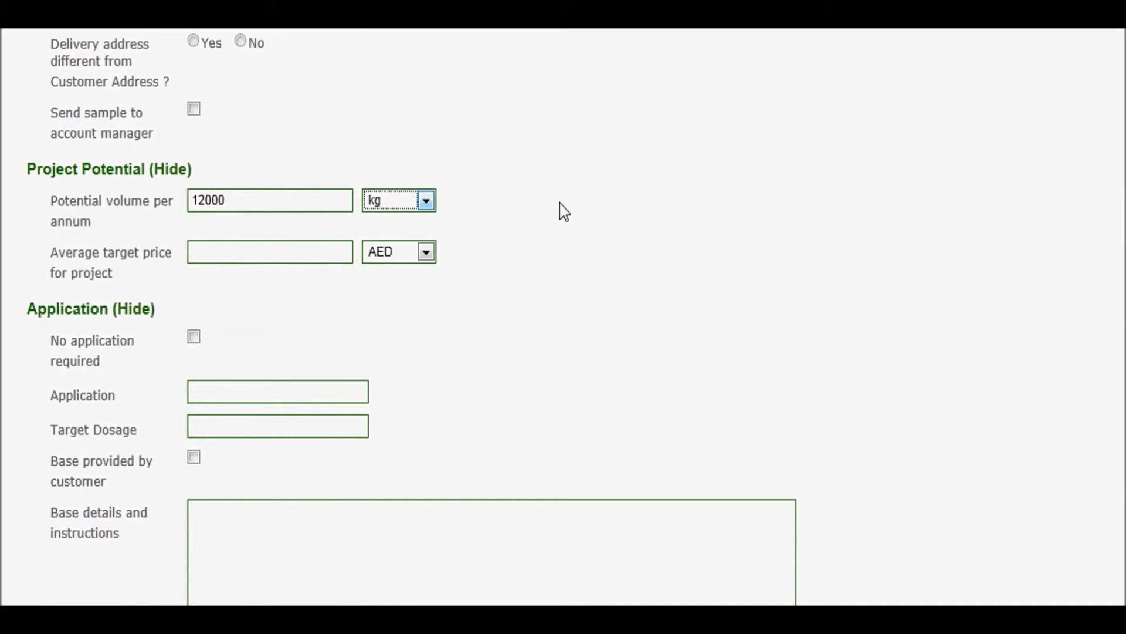
click(426, 253)
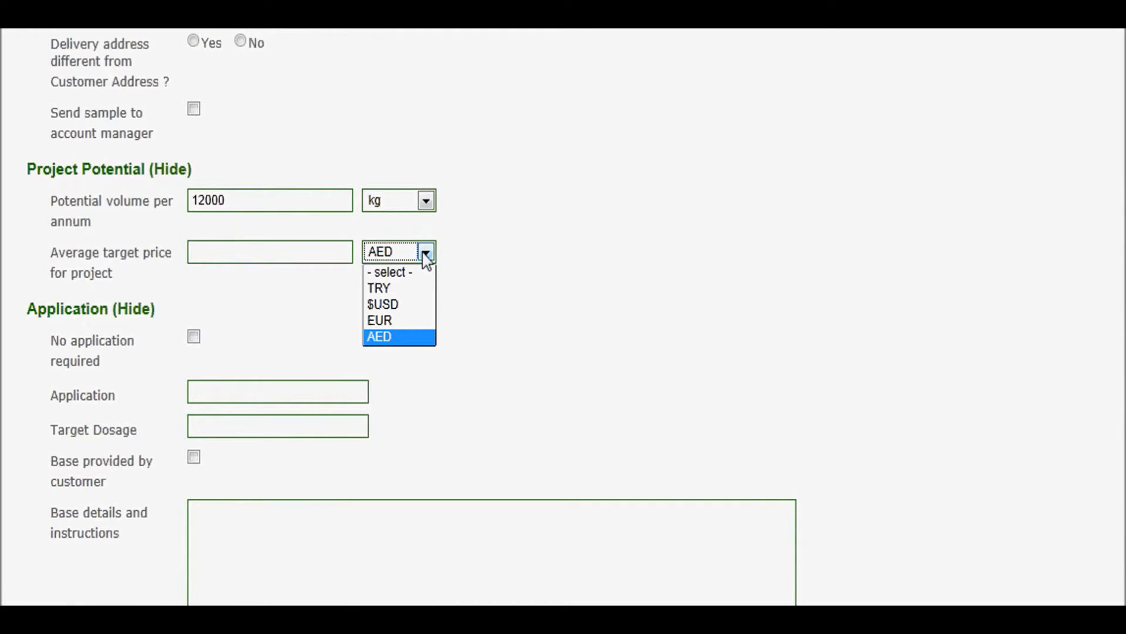
click(476, 262)
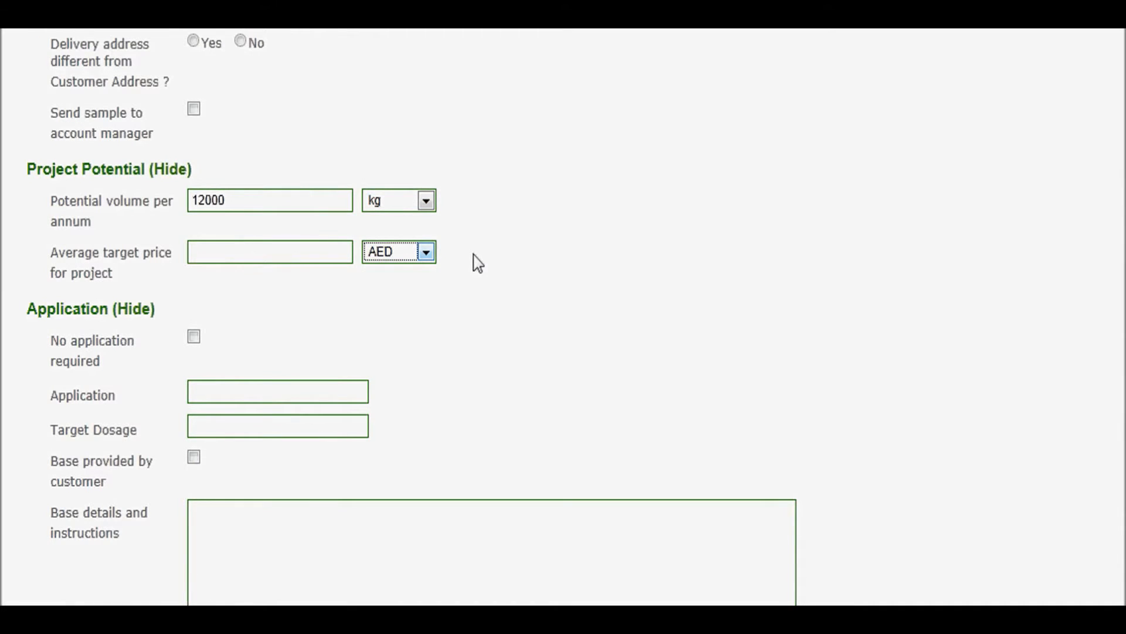
Enter Soap premium as the application with a target dosage of .2%, and mark water solubility
click(246, 394)
text(Soap premium)
key(Tab)
text(.2%)
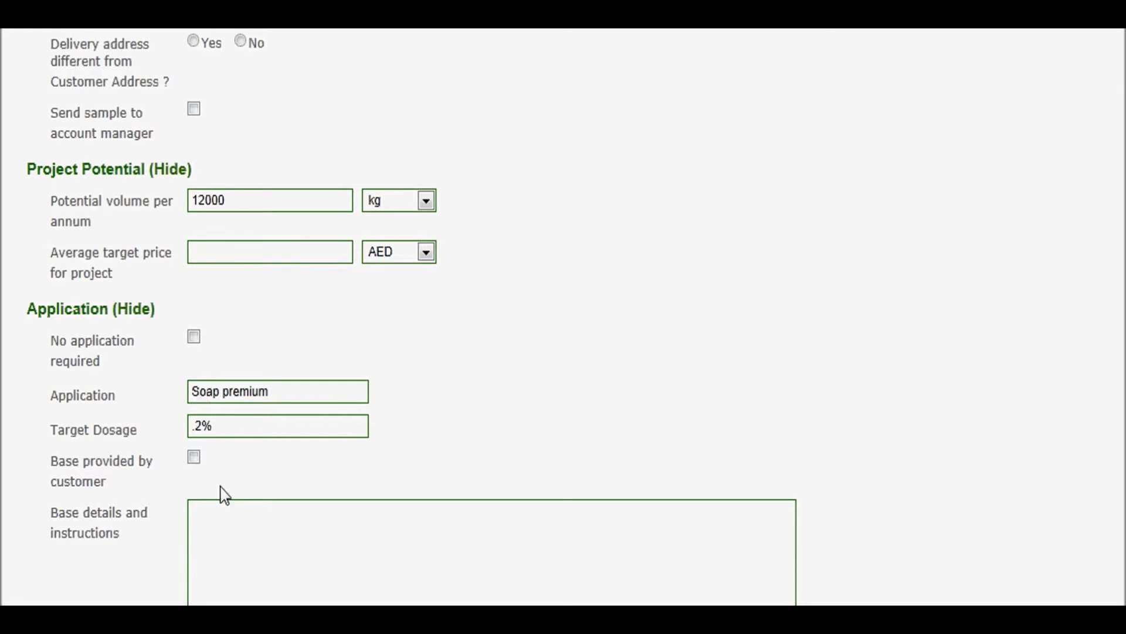
click(195, 519)
scroll(564, 317, down, 3)
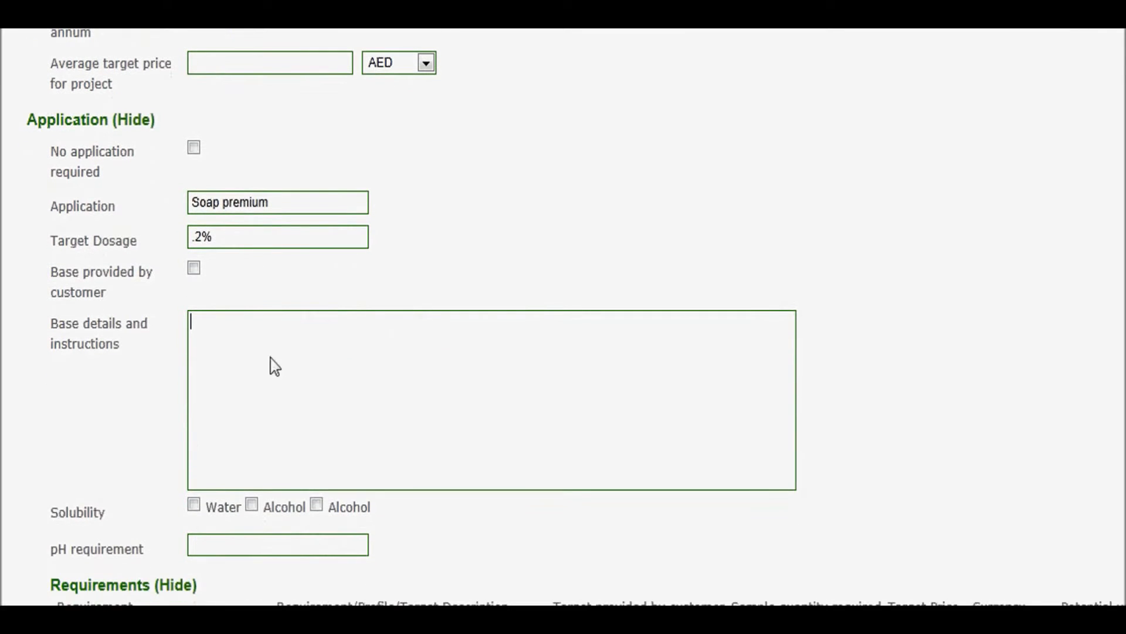
click(193, 504)
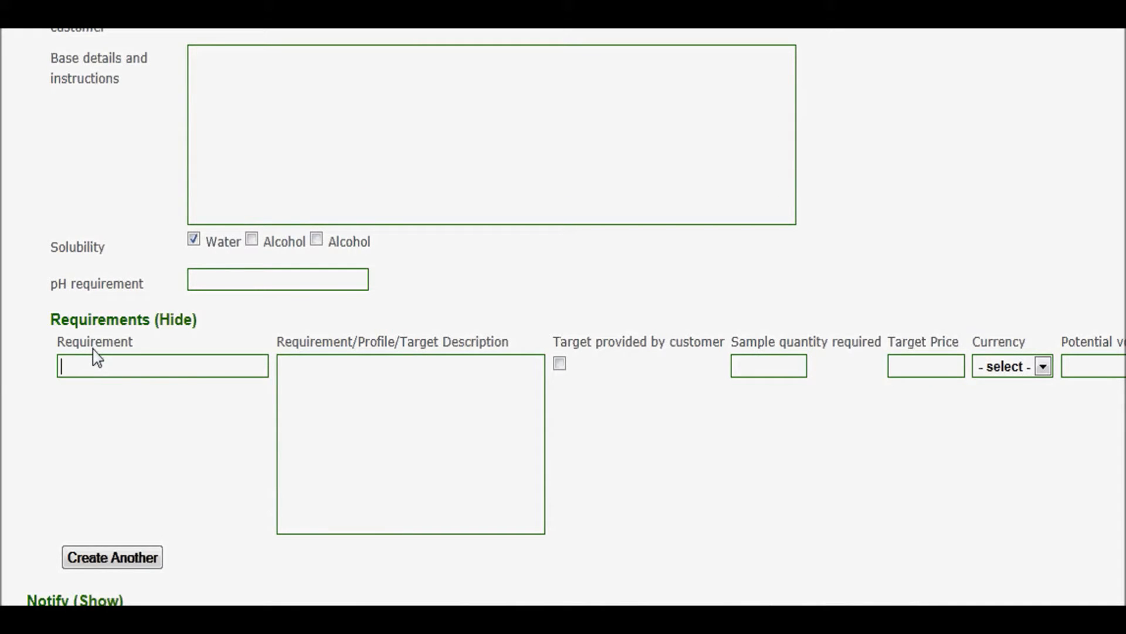
Fill in a Citrus requirement described as "fresh," with 50 ml sample quantity, target price 25 EUR and potential volume 12000
text(Citrus)
key(Tab)
text(fresh,)
click(755, 371)
text(50 ml)
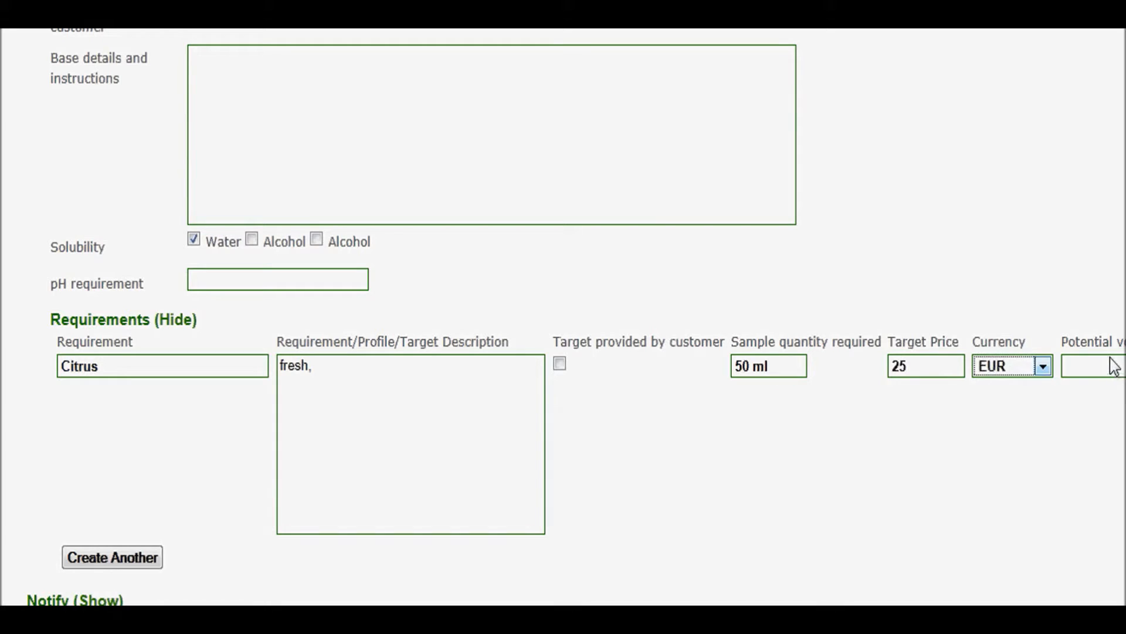
click(1110, 359)
text(12000)
scroll(38, 543, down, 1)
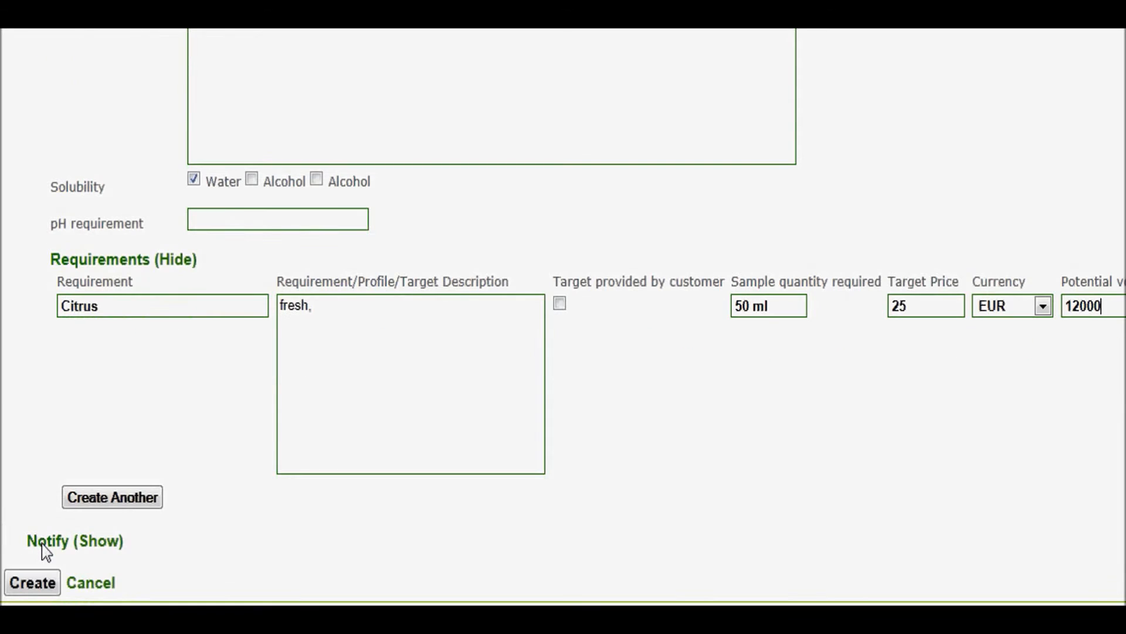
Show the notification options, keep all project members notified, and create the project
click(97, 538)
scroll(324, 333, down, 4)
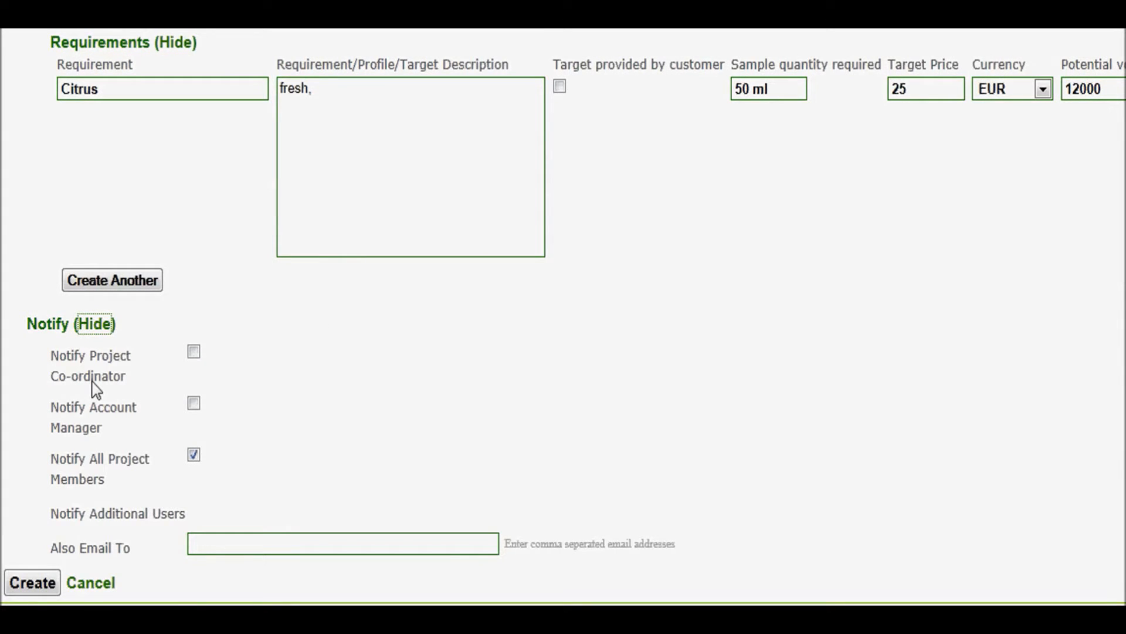
click(29, 585)
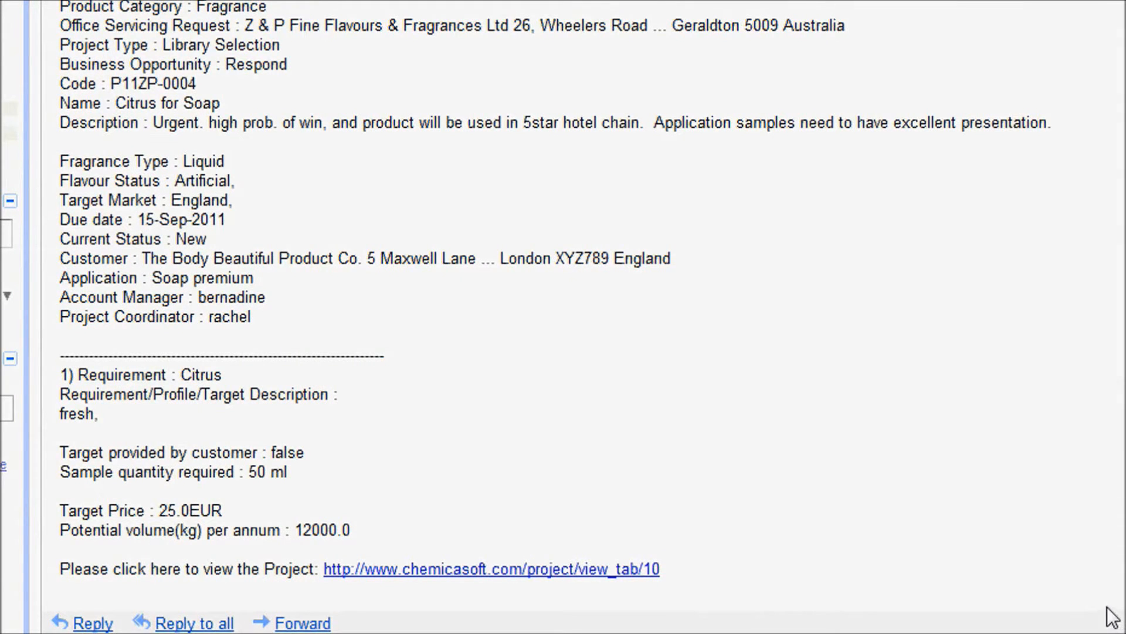
Open the Citrus for Soap project from the link in the notification e-mail and view its requirements and tracker
click(585, 569)
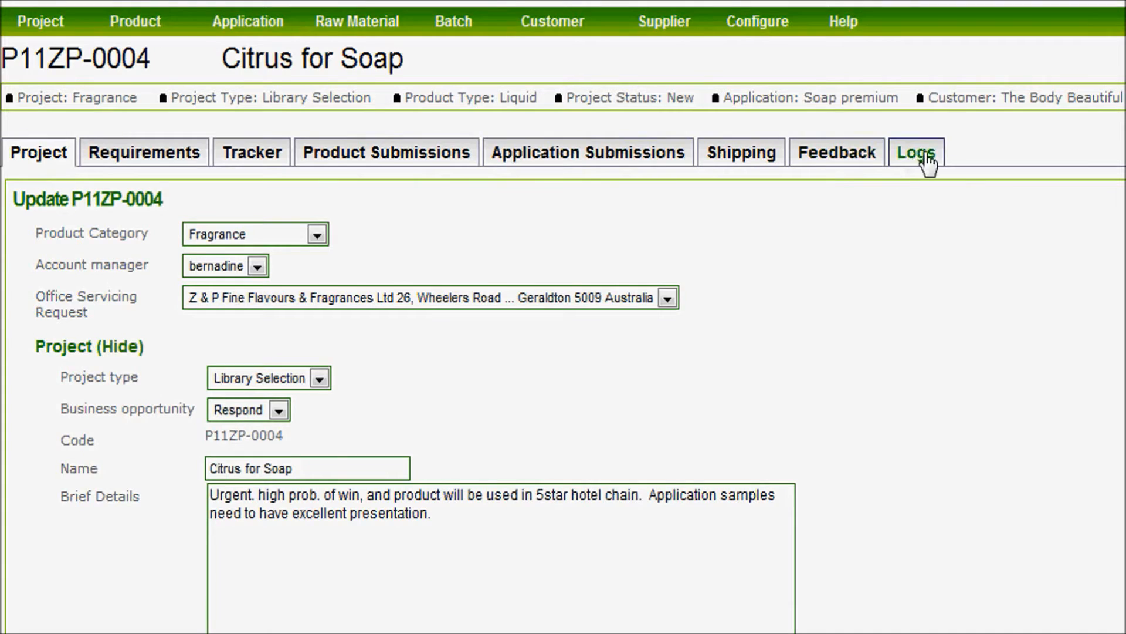
click(101, 162)
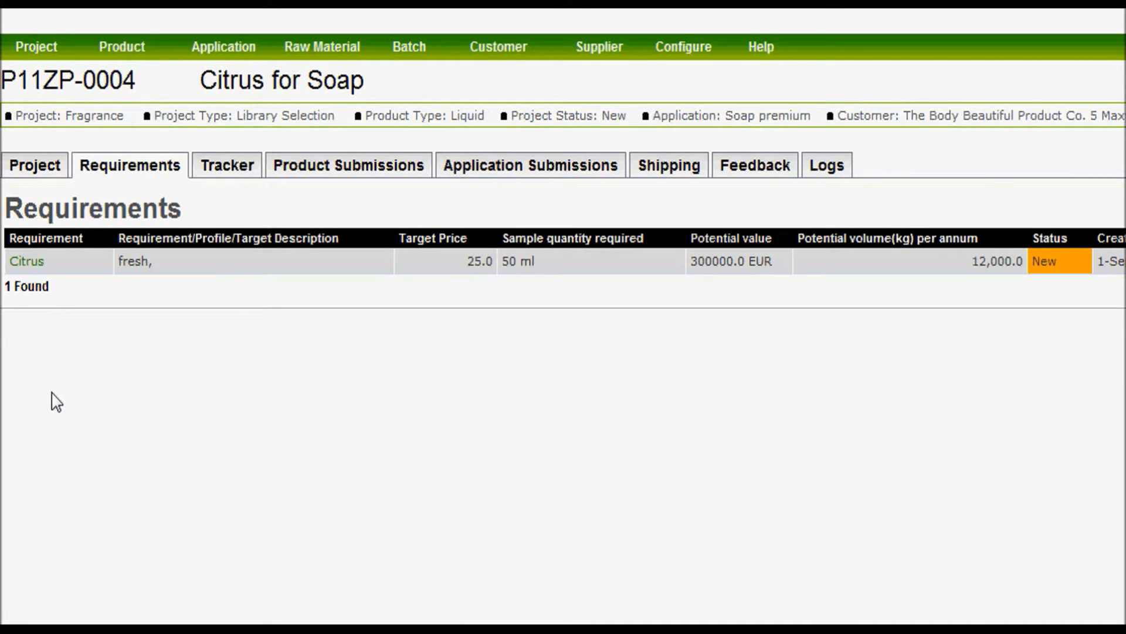
click(211, 172)
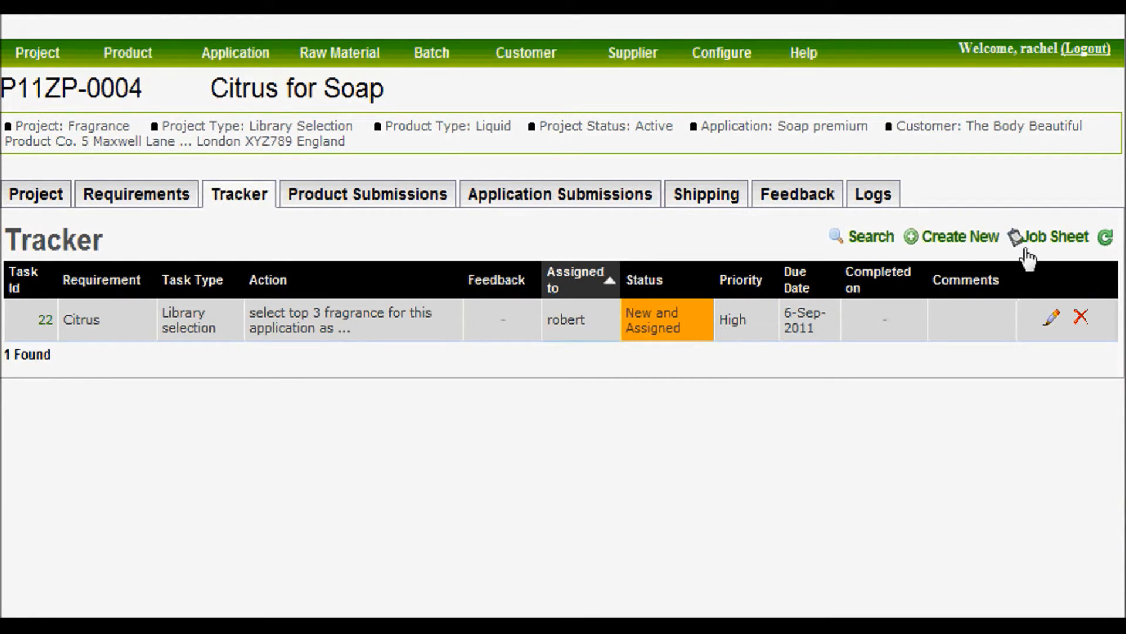
Fill in a new Application Sample tracker task for the Citrus requirement, due 13 September 2011, and check the assignee's schedule and 30-day calendar
click(977, 236)
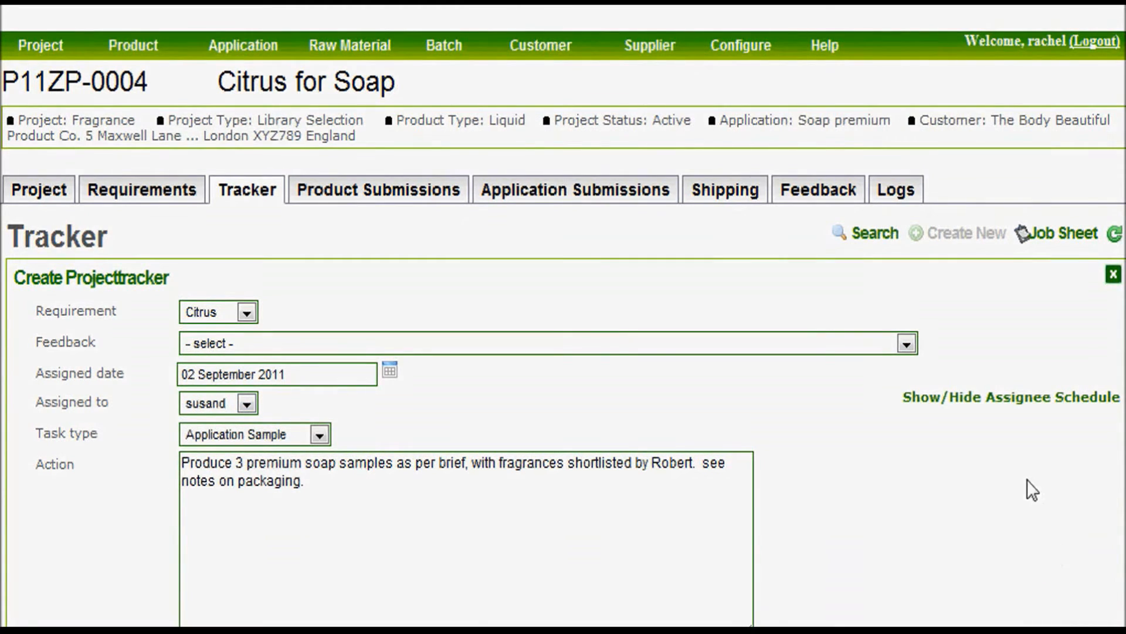
click(1036, 401)
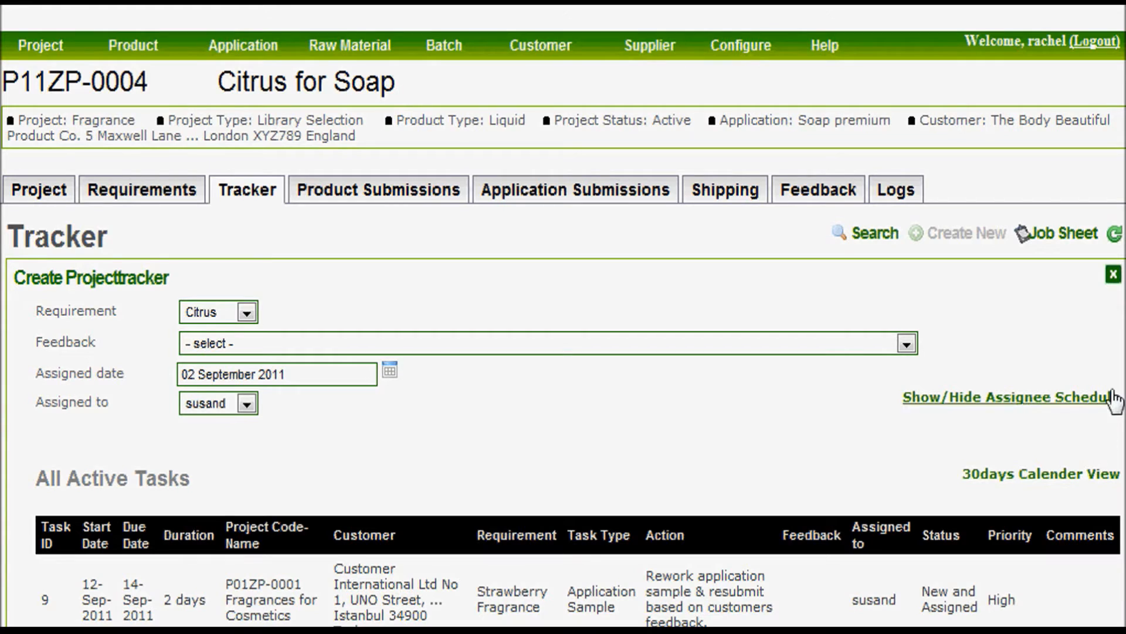
click(1074, 475)
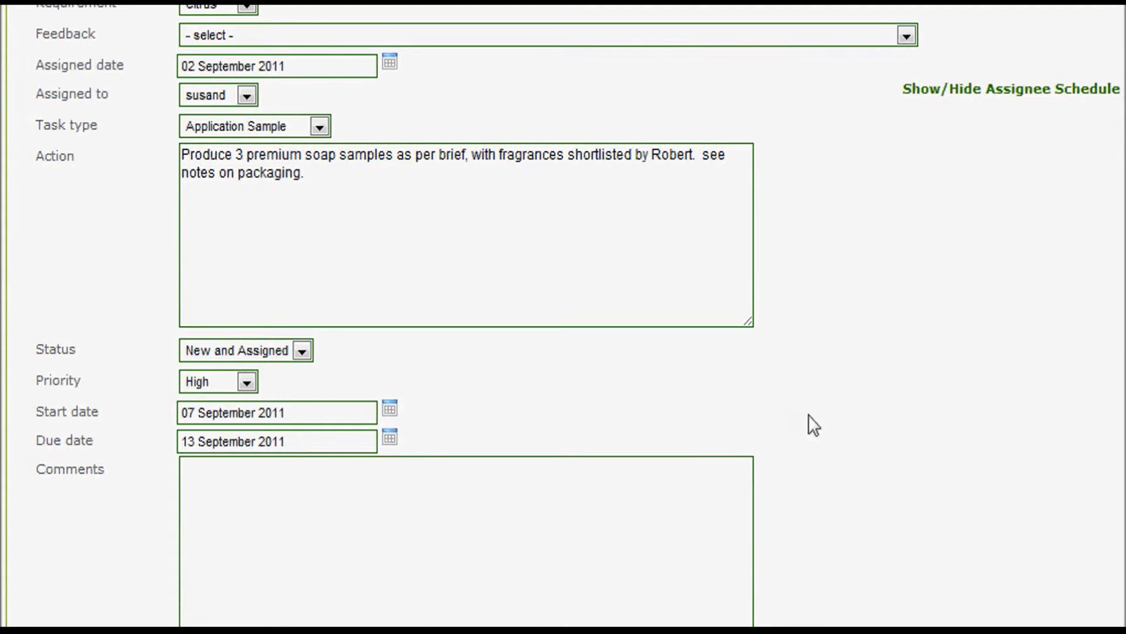
scroll(1114, 405, down, 3)
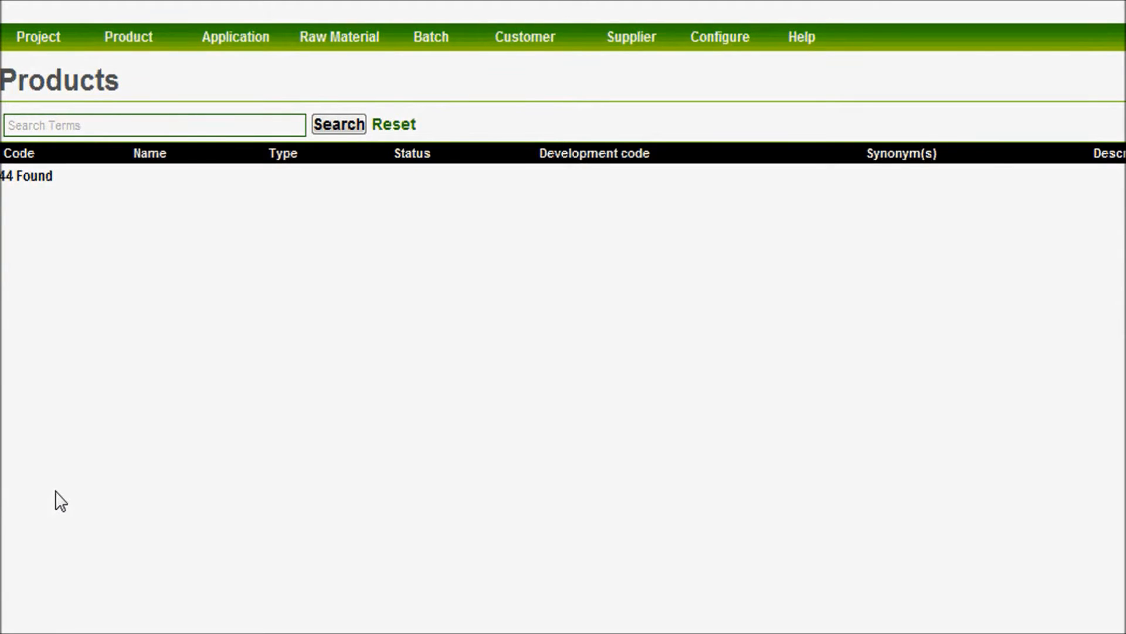
Search the fragrance products for "citrus"
click(121, 42)
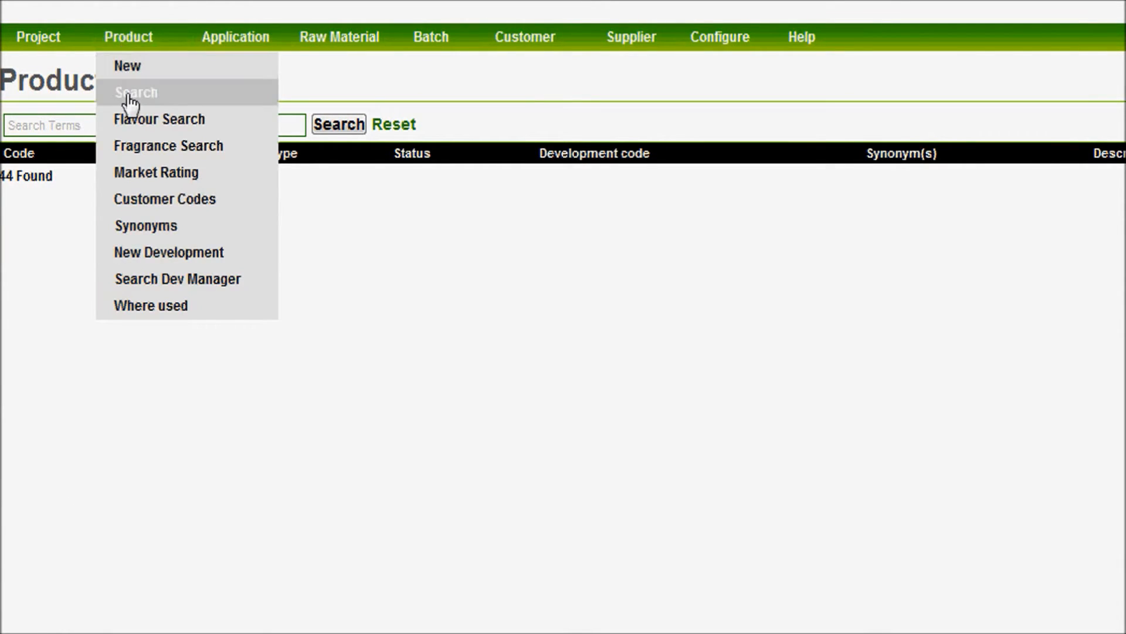
click(136, 146)
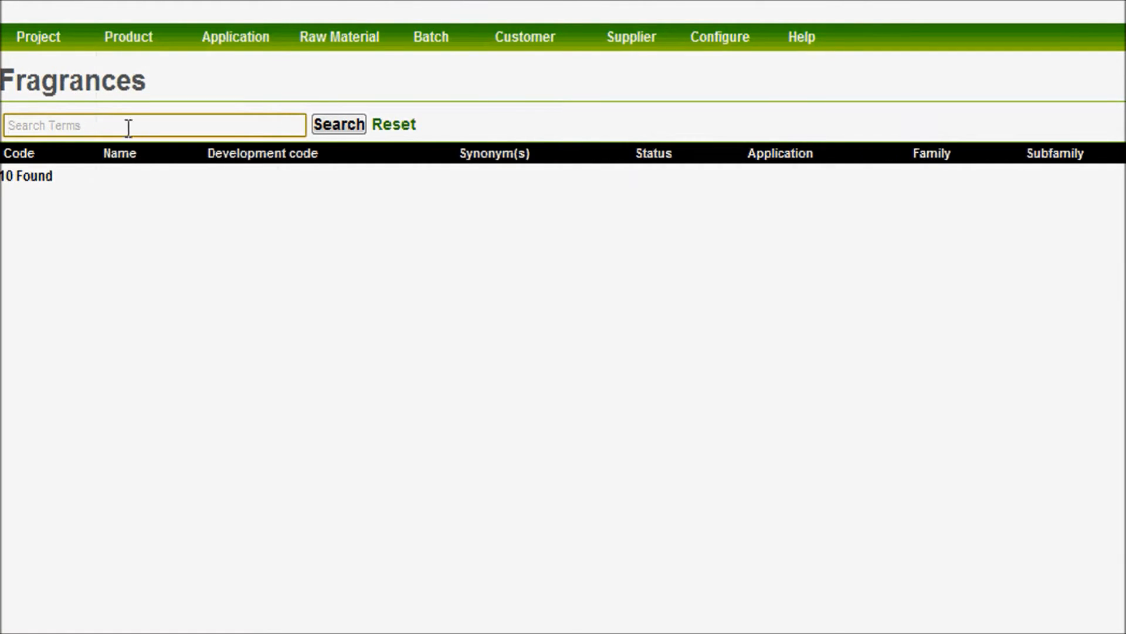
text(citrus)
click(346, 120)
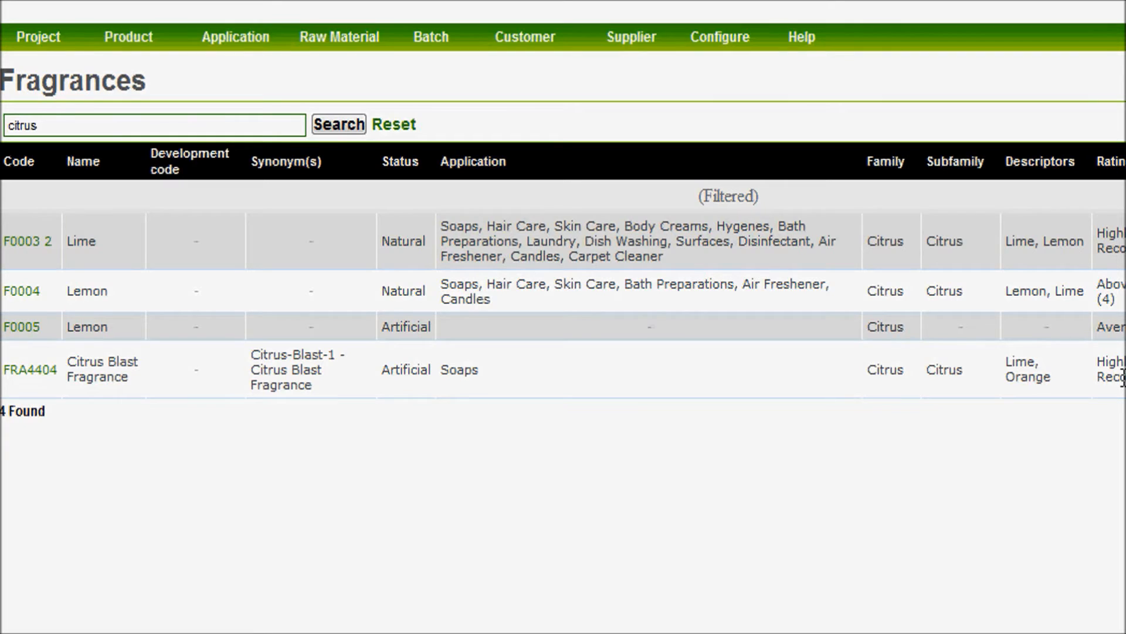
Open the Citrus Blast Fragrance record FRA4404 and examine its general details, specifications and fragrance profile
click(22, 376)
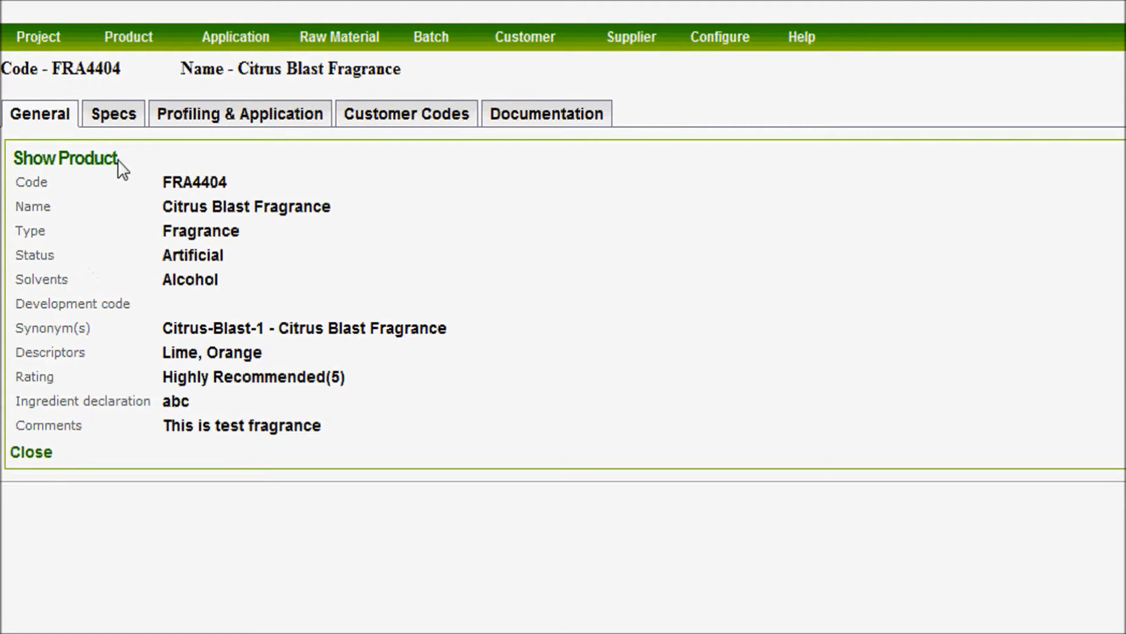
click(125, 117)
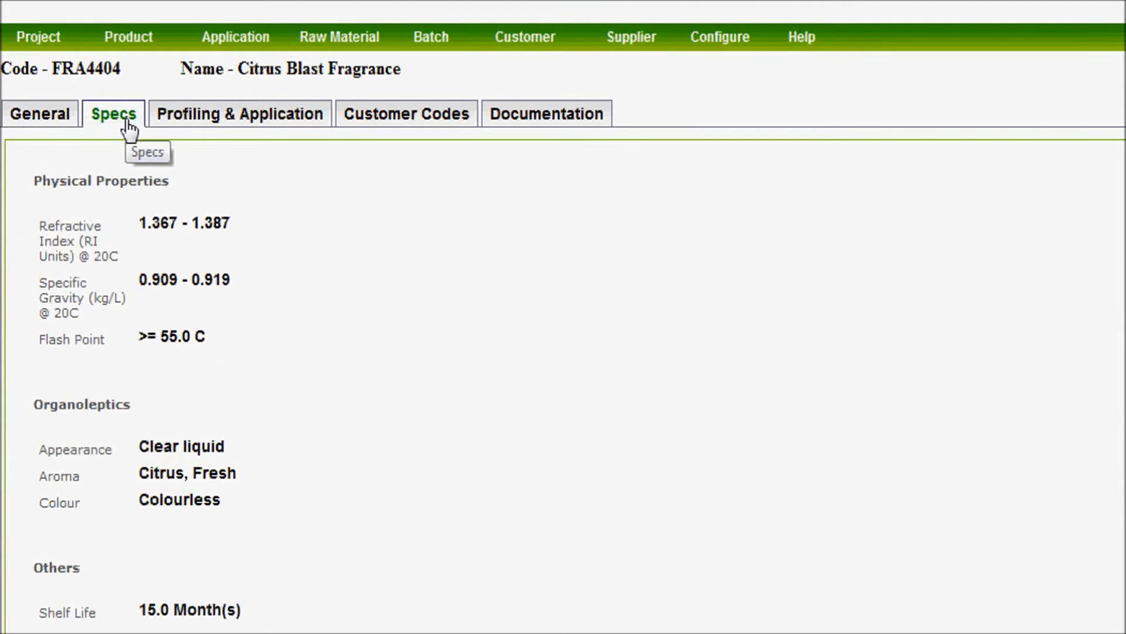
click(171, 121)
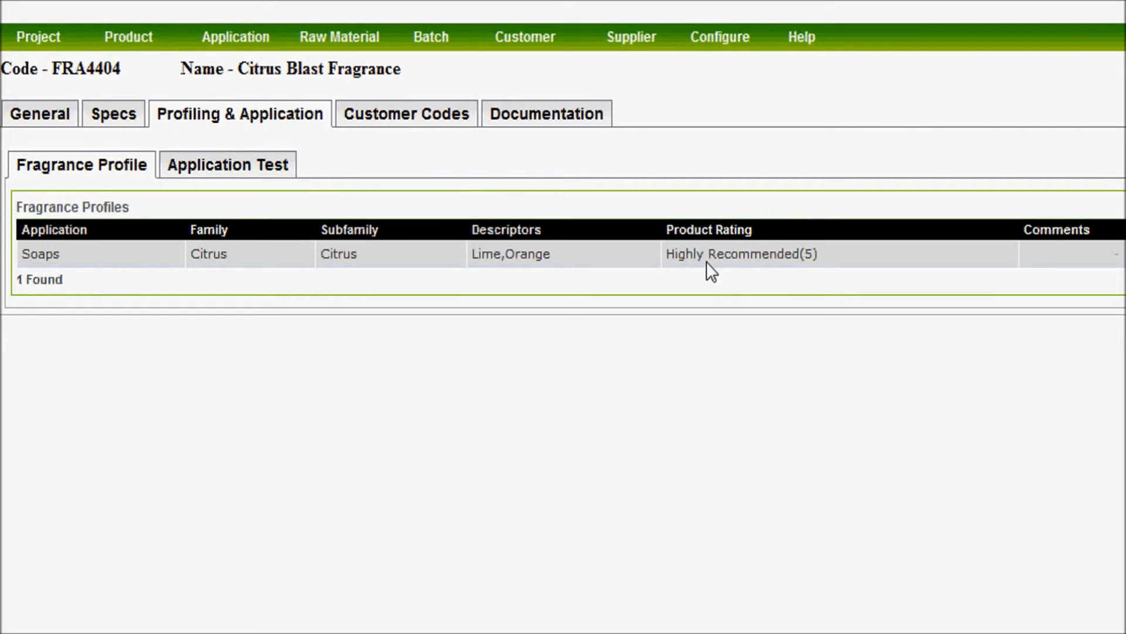
View the application tests recorded for Citrus Blast Fragrance FRA4404
click(273, 176)
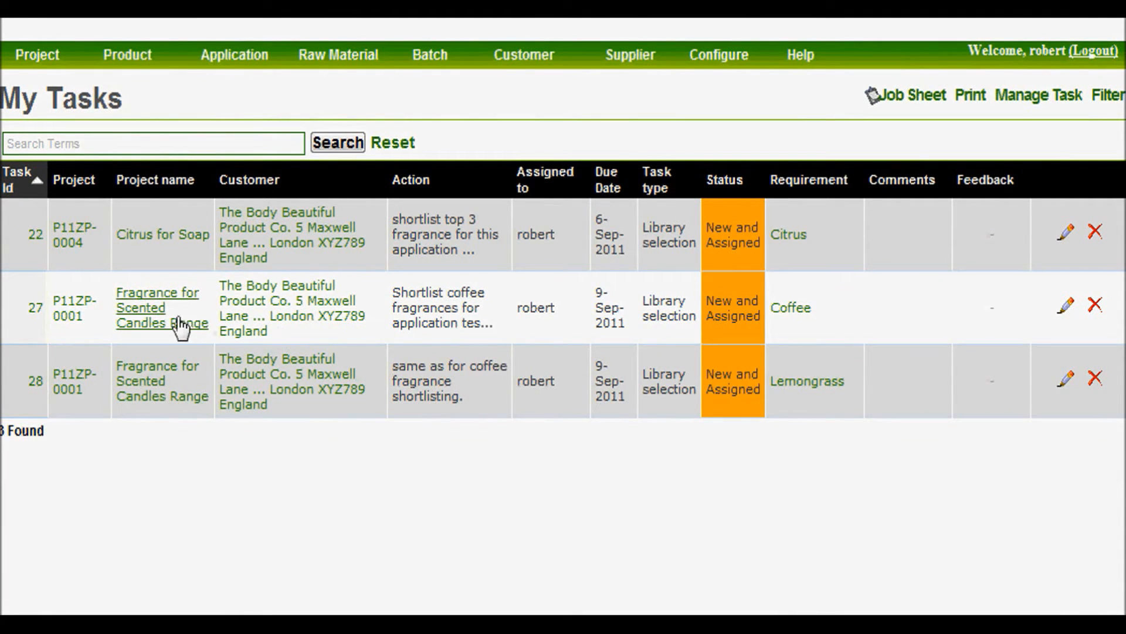
Open the Citrus for Soap project from the task list and start a new product sample submission for the Citrus requirement
click(68, 230)
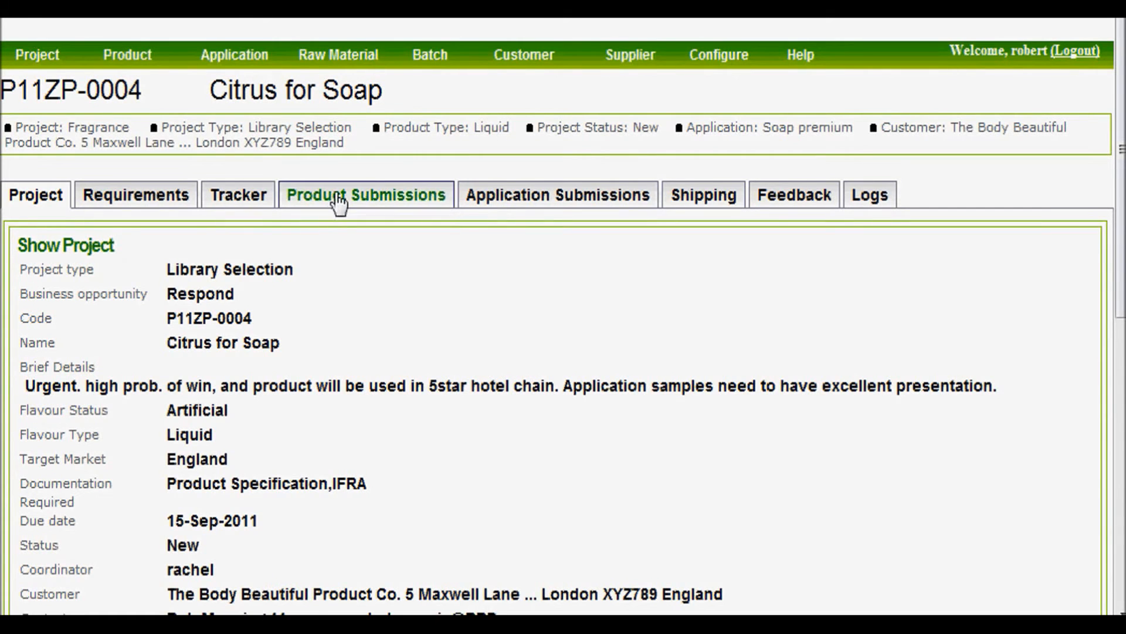
click(339, 202)
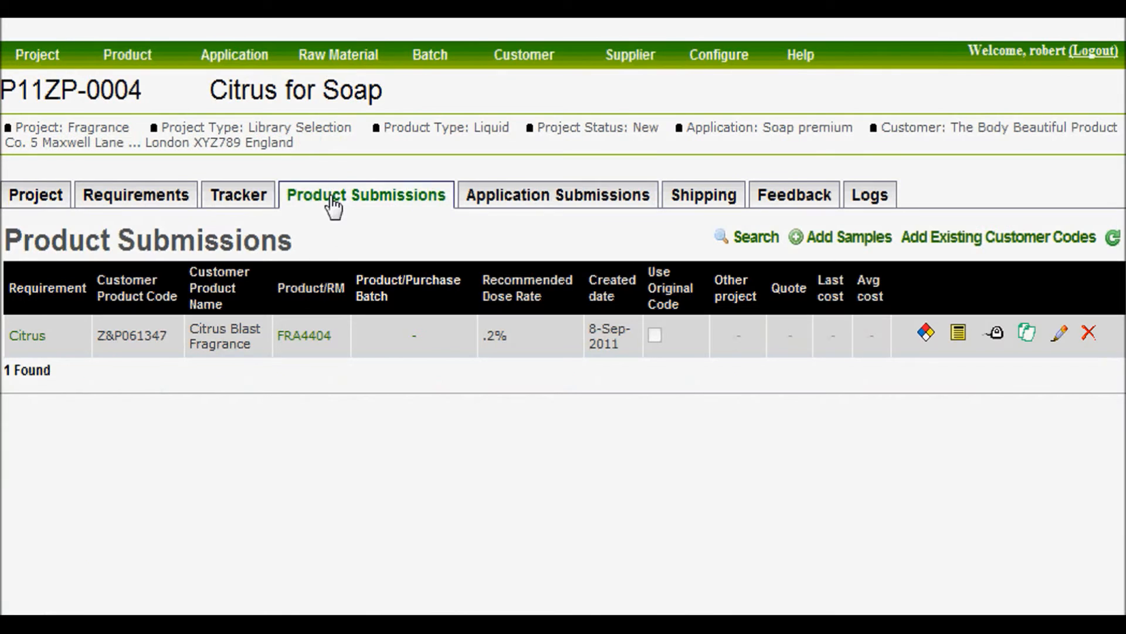
click(847, 237)
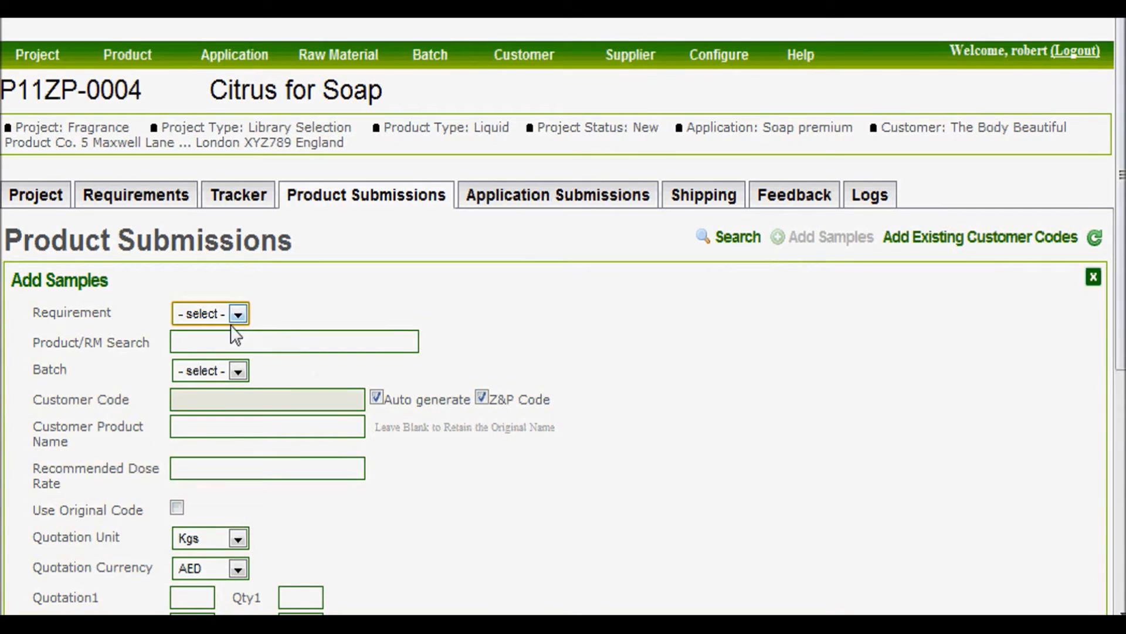
click(237, 316)
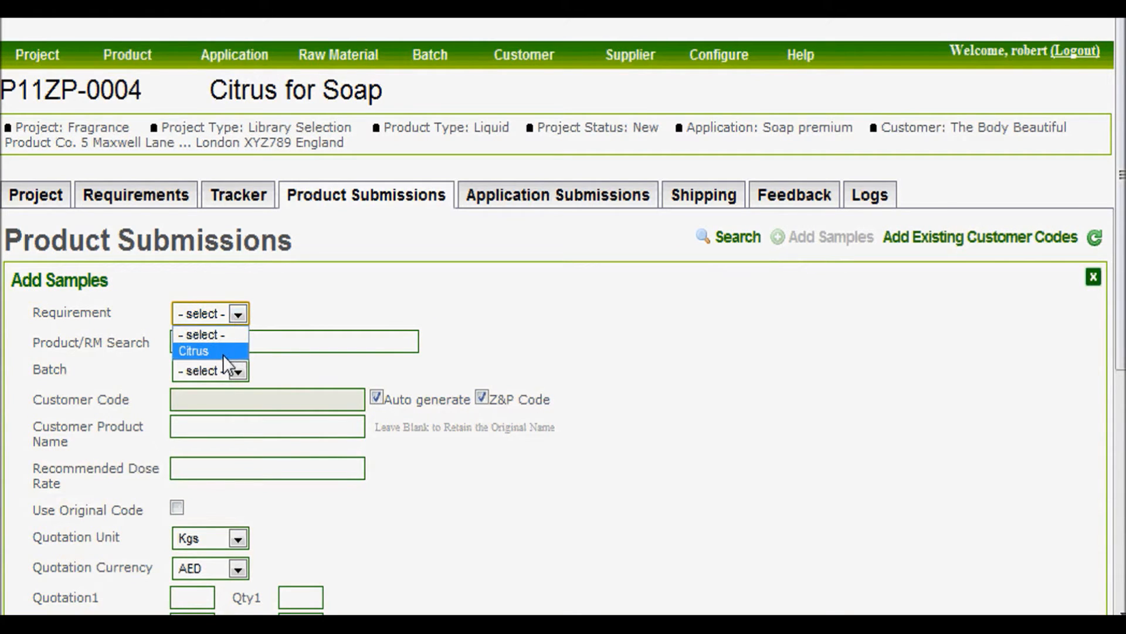
click(223, 352)
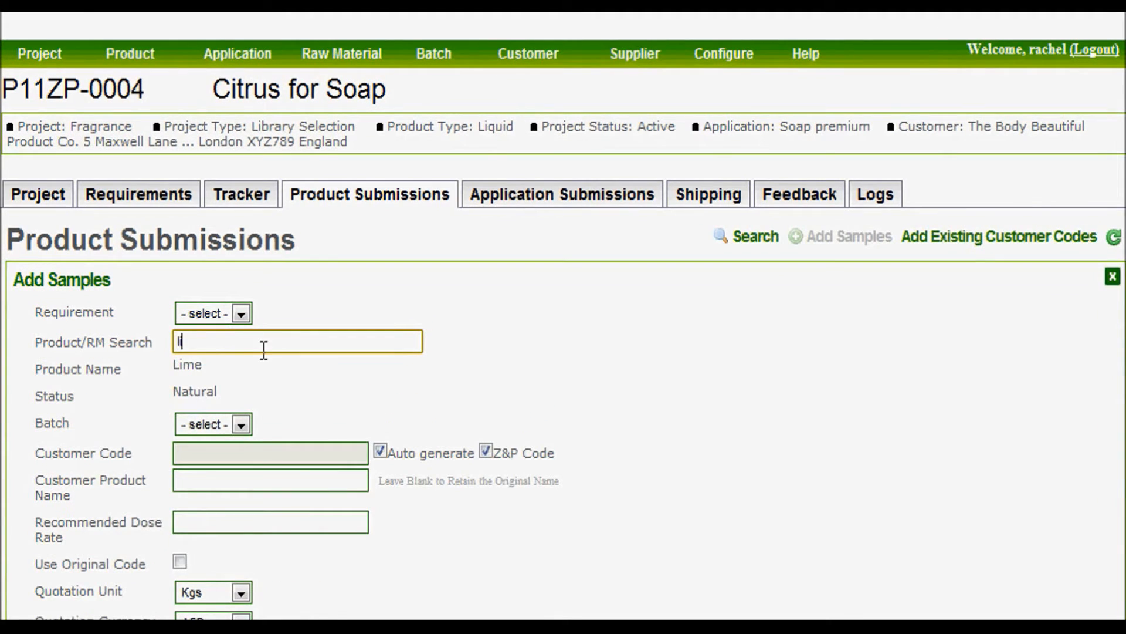
Create the sample submission for the Lime product with the customer product name "Citrus Fragrance" and a recommended dose rate of .2%
text(me)
click(260, 373)
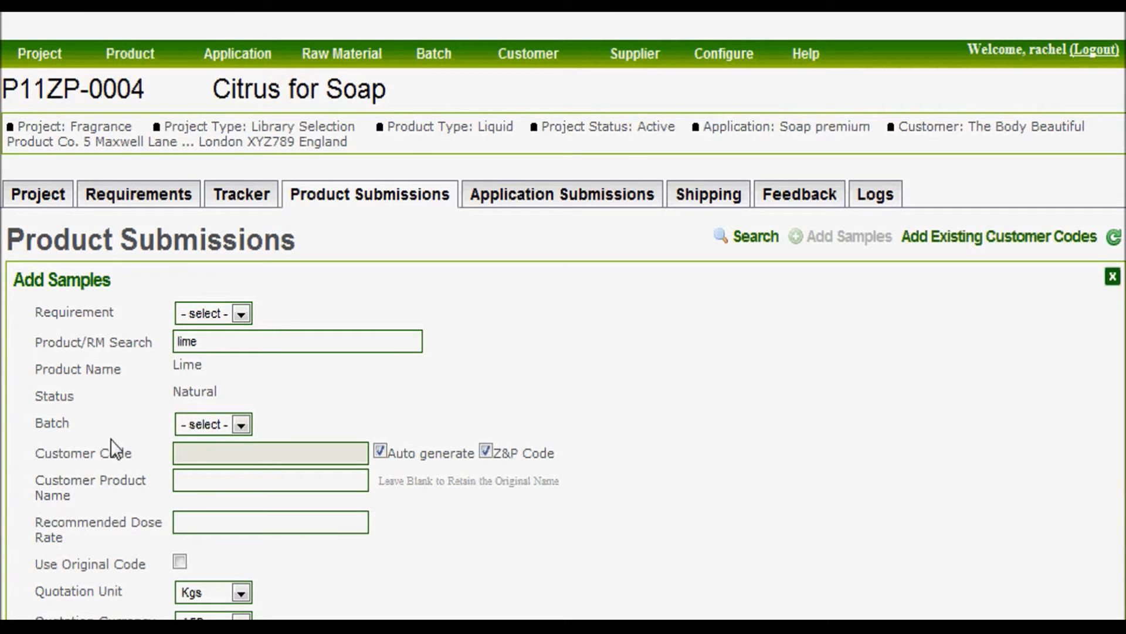
click(210, 482)
text(Citrus Fragrance 2)
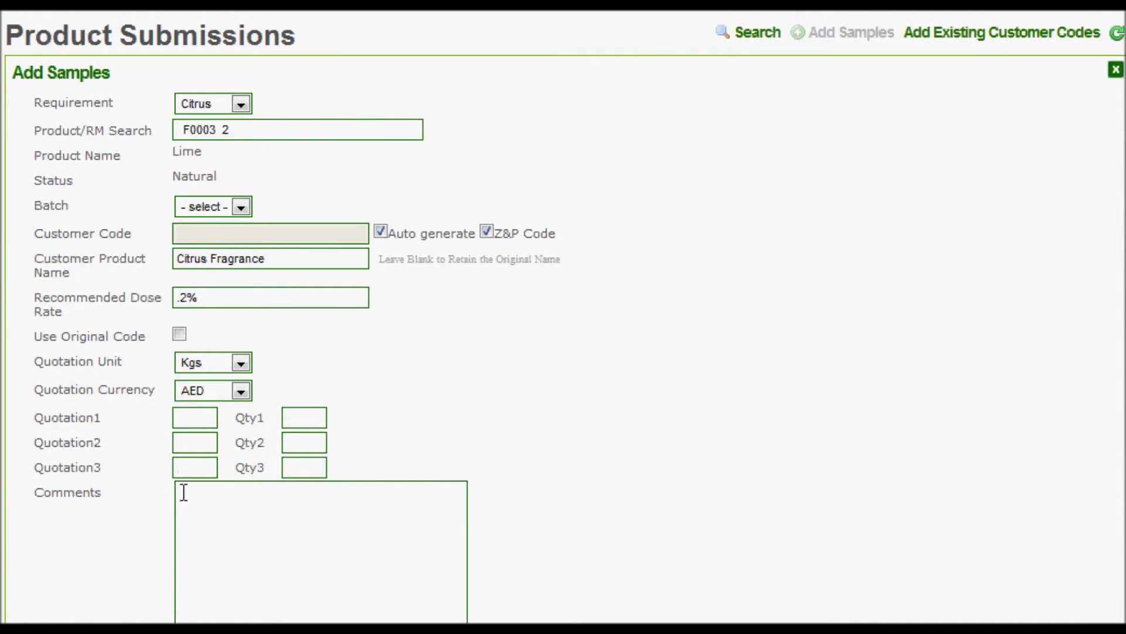
scroll(563, 317, down, 2)
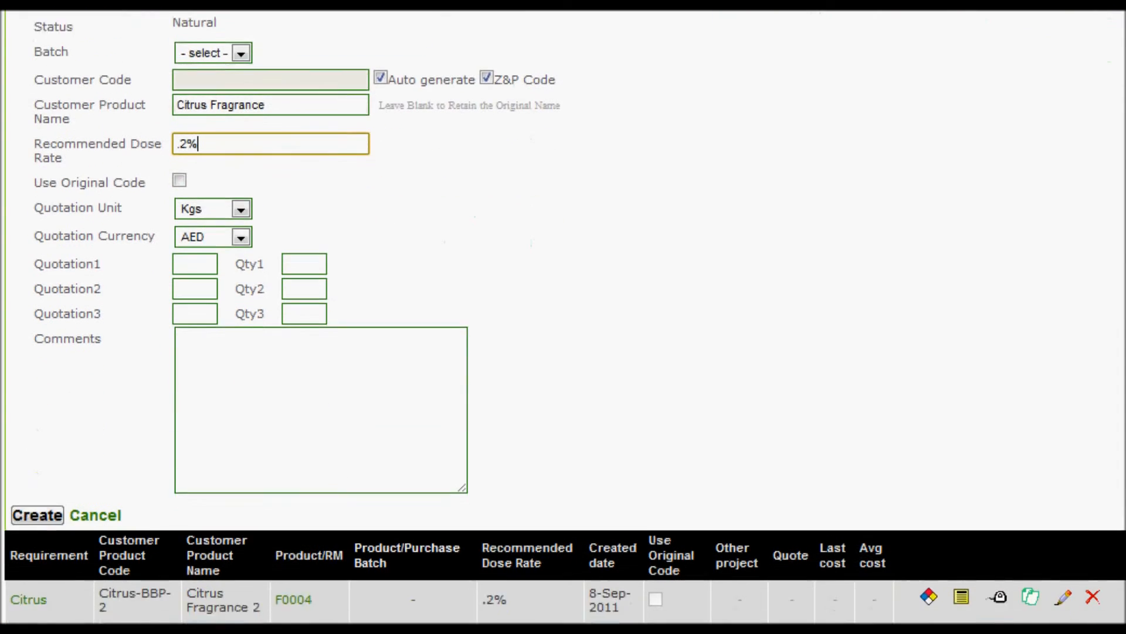
click(58, 485)
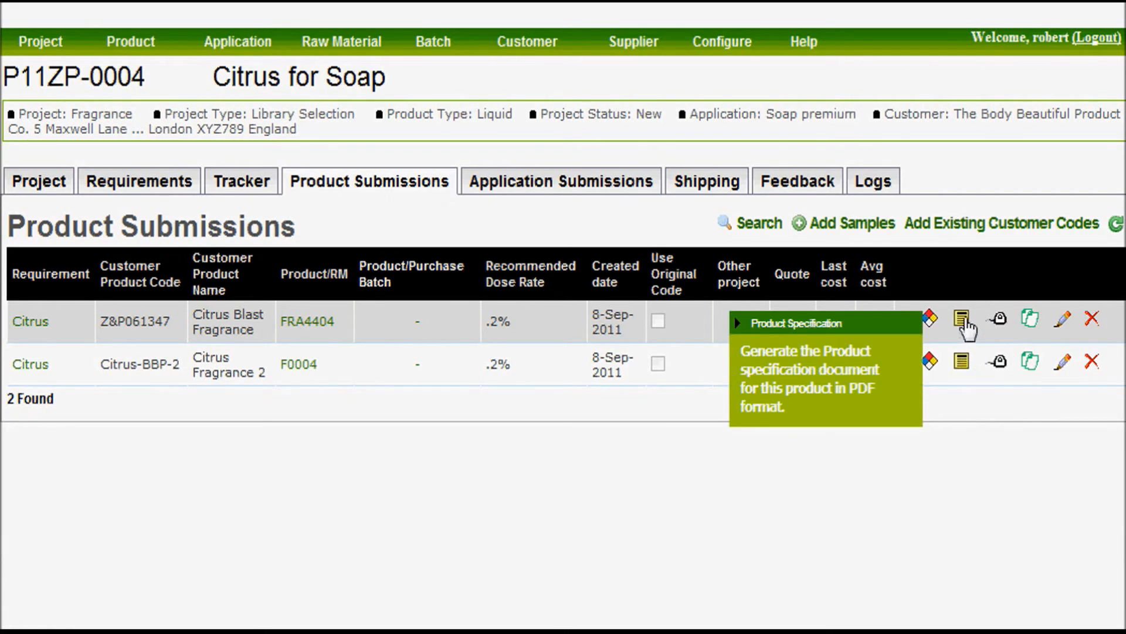
Generate the product specification for the Citrus Blast Fragrance submission and open its IFRA statement form
click(962, 320)
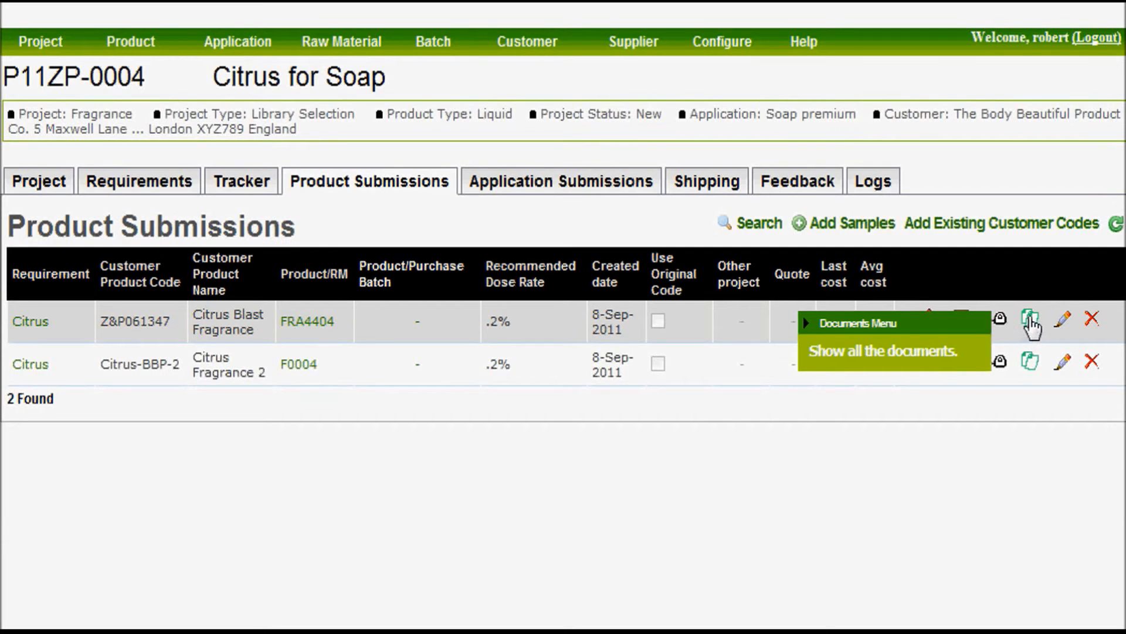
click(1031, 322)
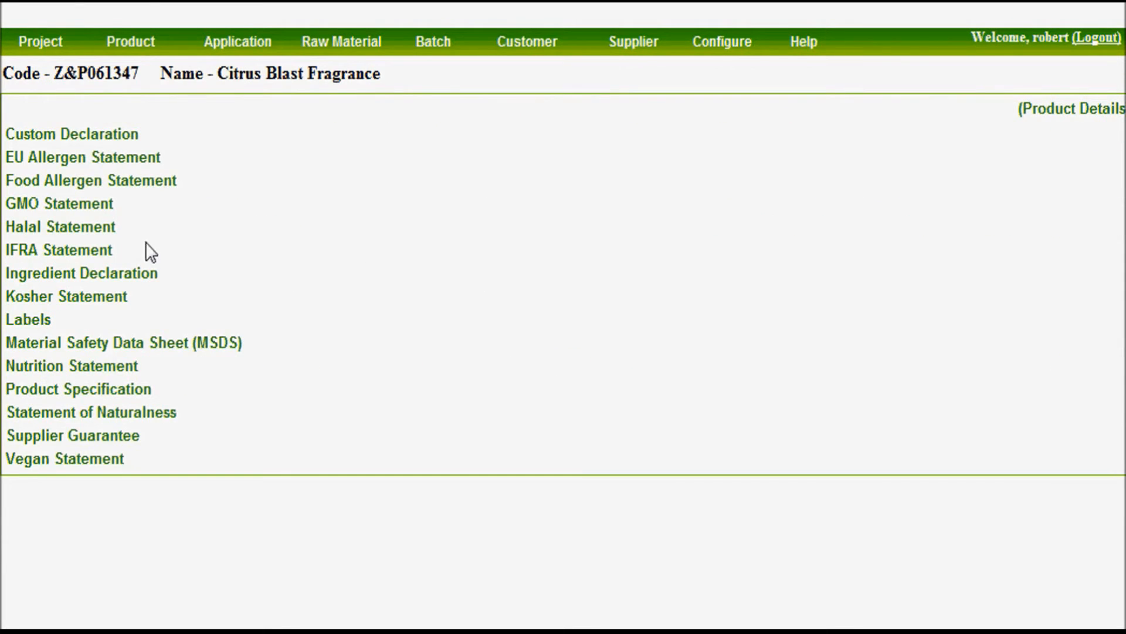
click(80, 253)
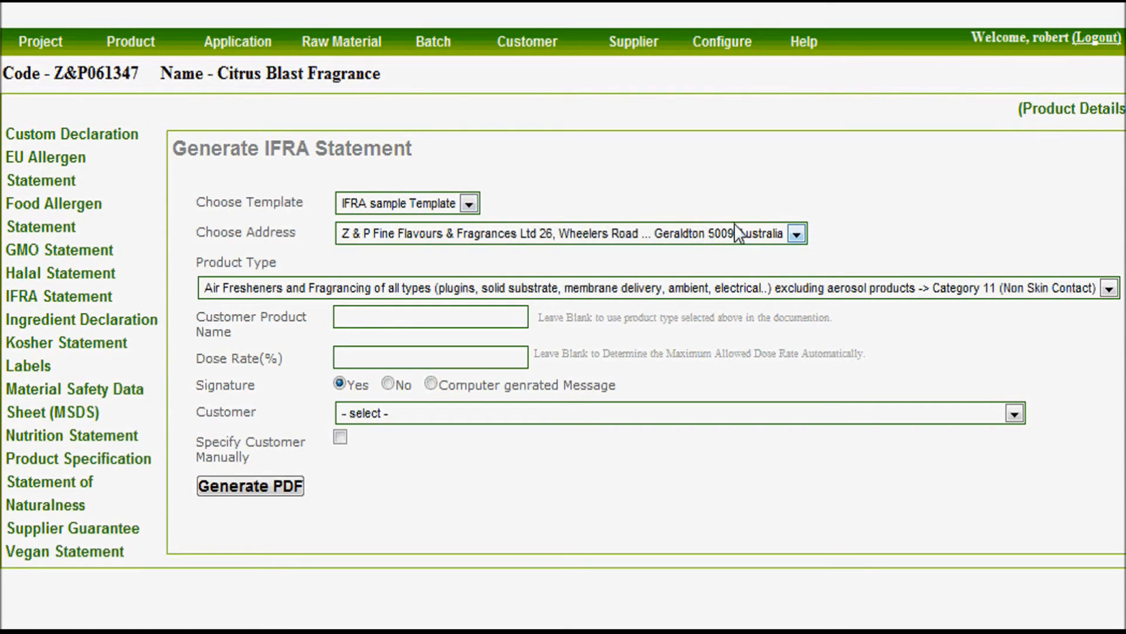
Generate the IFRA statement PDF for Bar Soap (Toilet Soap), Category 9, named "Citrus Fragrance 1", for The Body Beautiful Product Co
click(1108, 288)
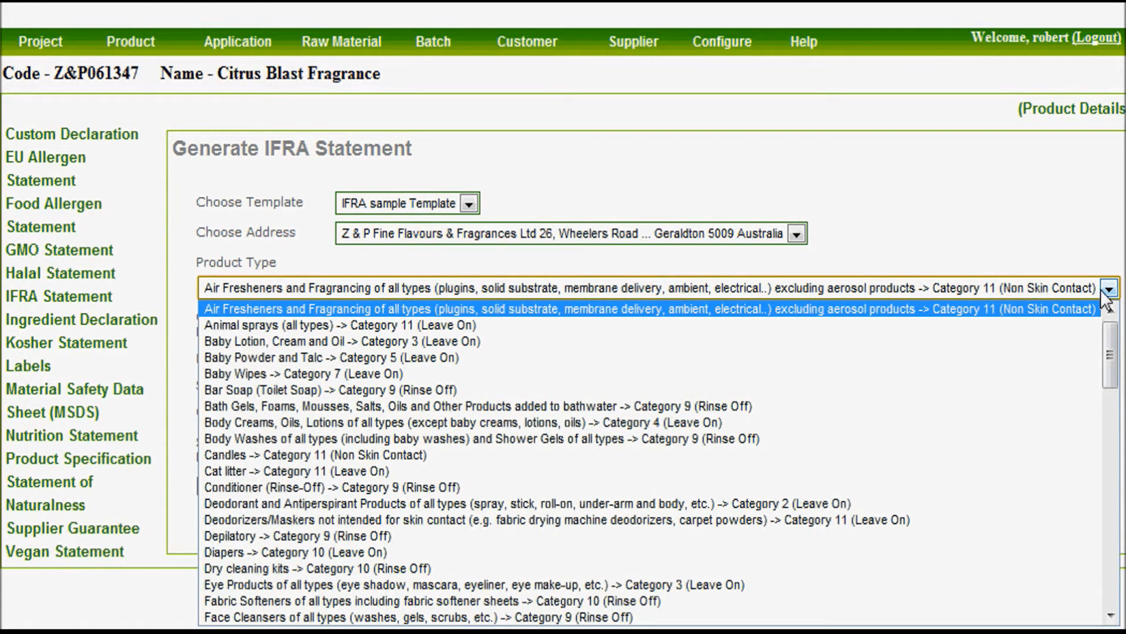
click(472, 389)
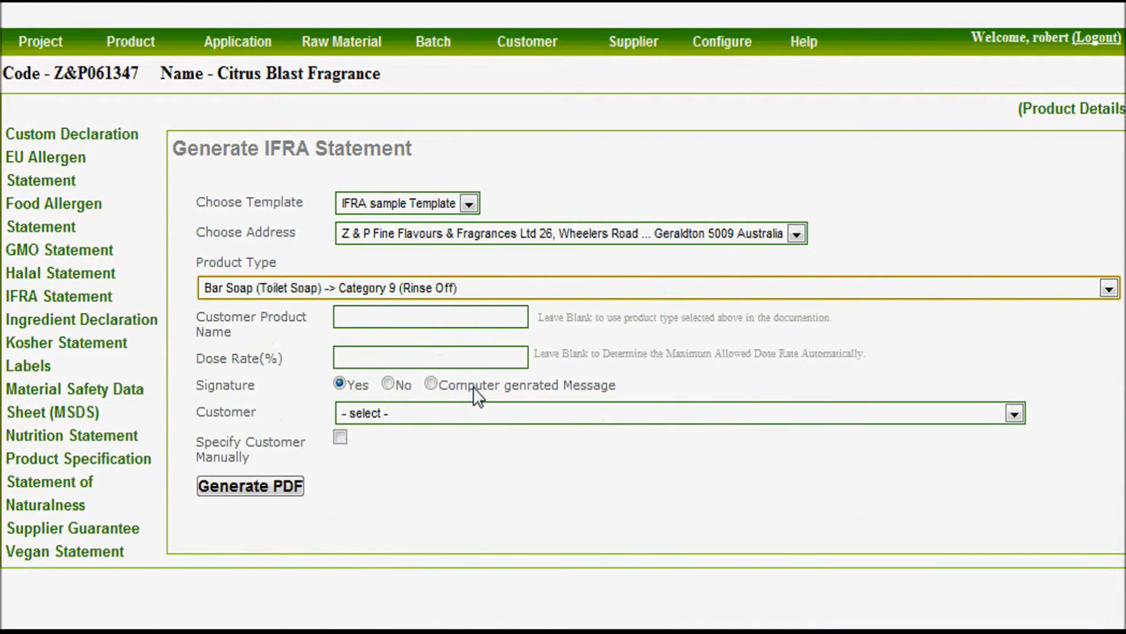
click(470, 322)
text(Citrus Fragrance 1)
key(Tab)
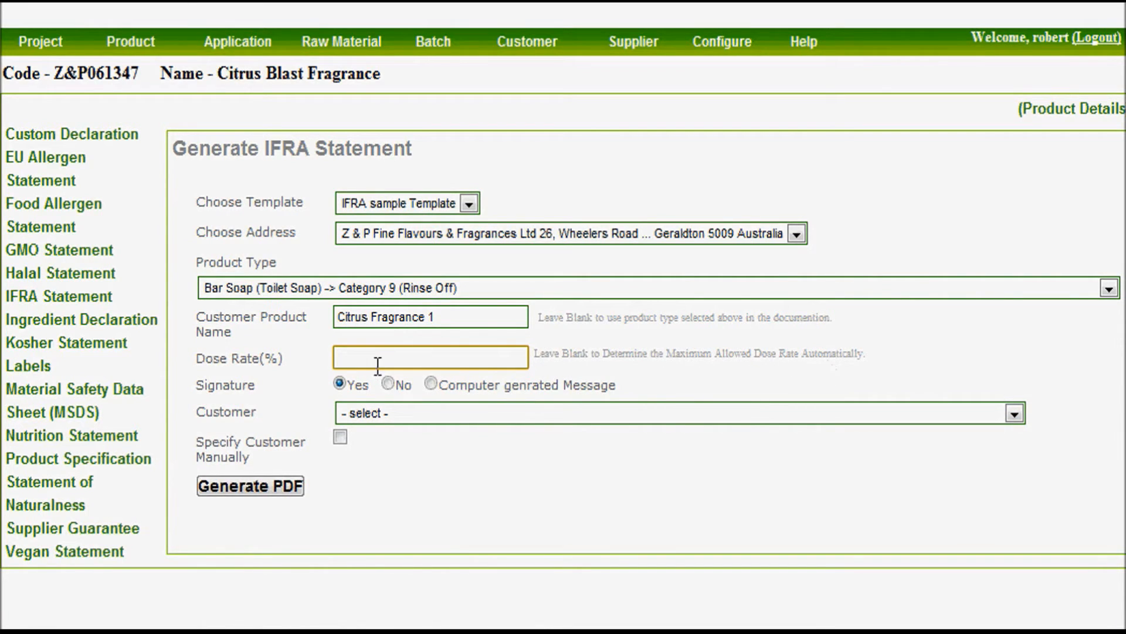
click(388, 417)
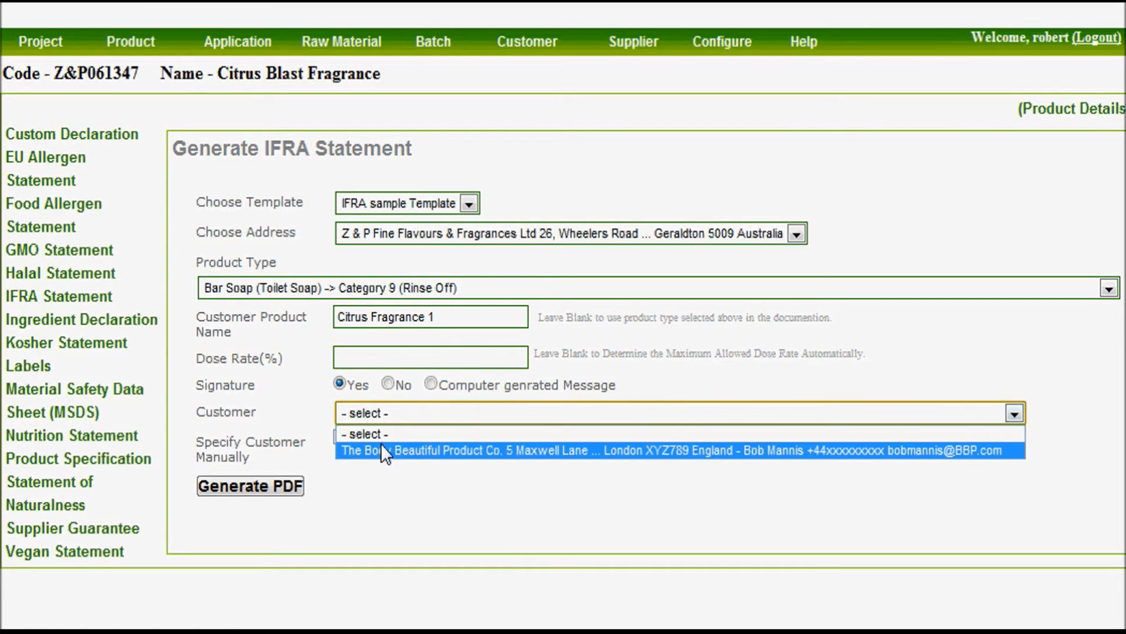
click(382, 444)
click(266, 485)
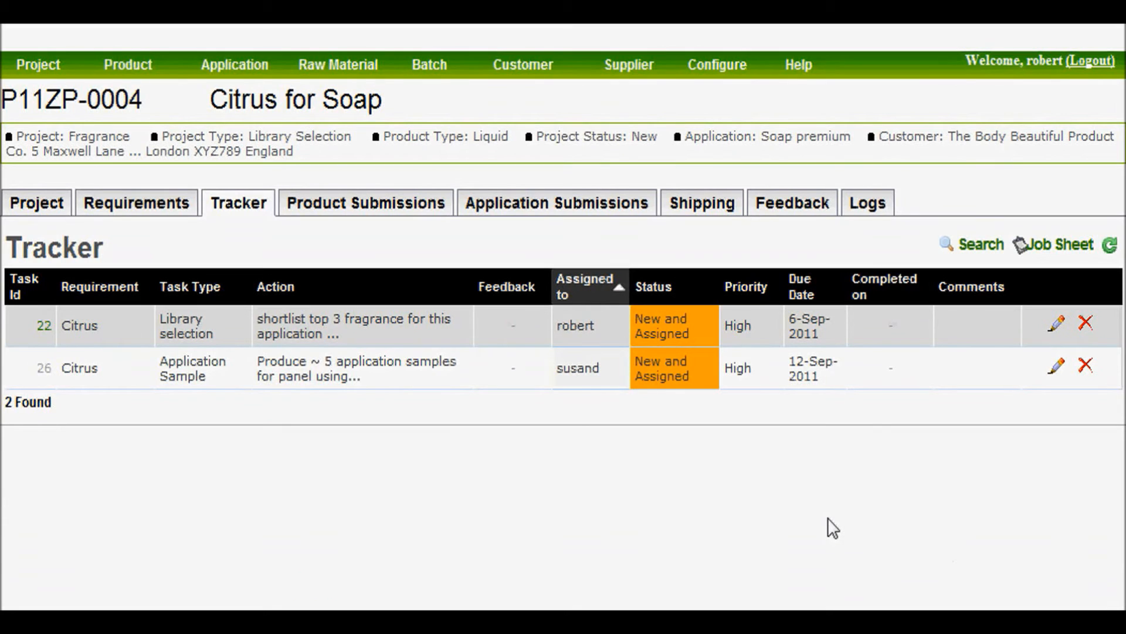
Set the status of the Citrus library selection task in the project tracker to Completed and save it
click(1058, 325)
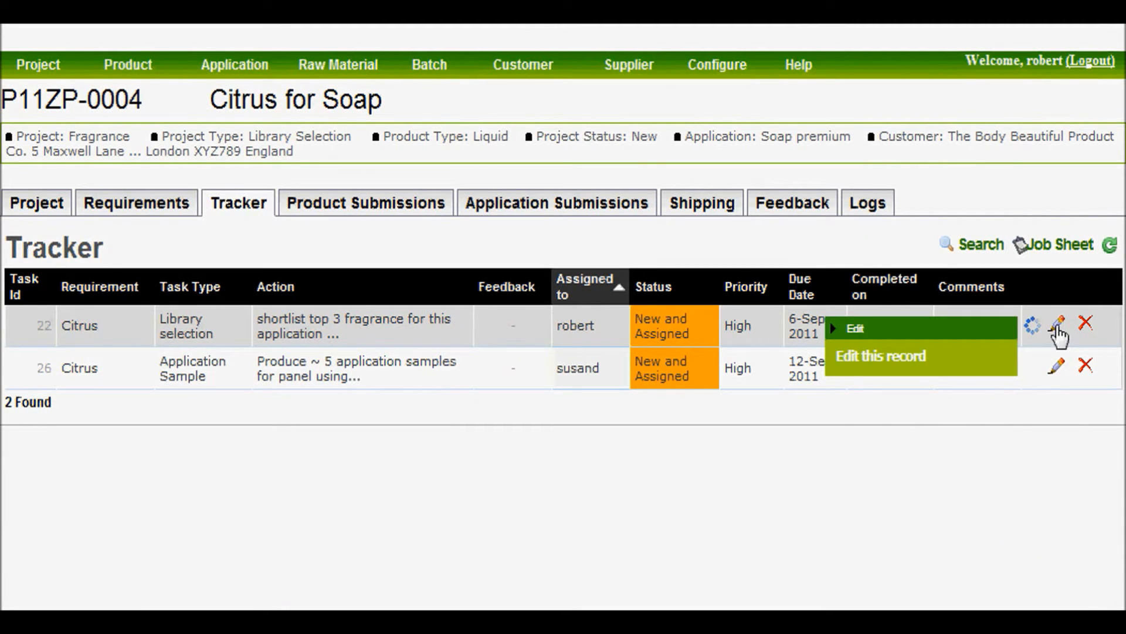
click(291, 321)
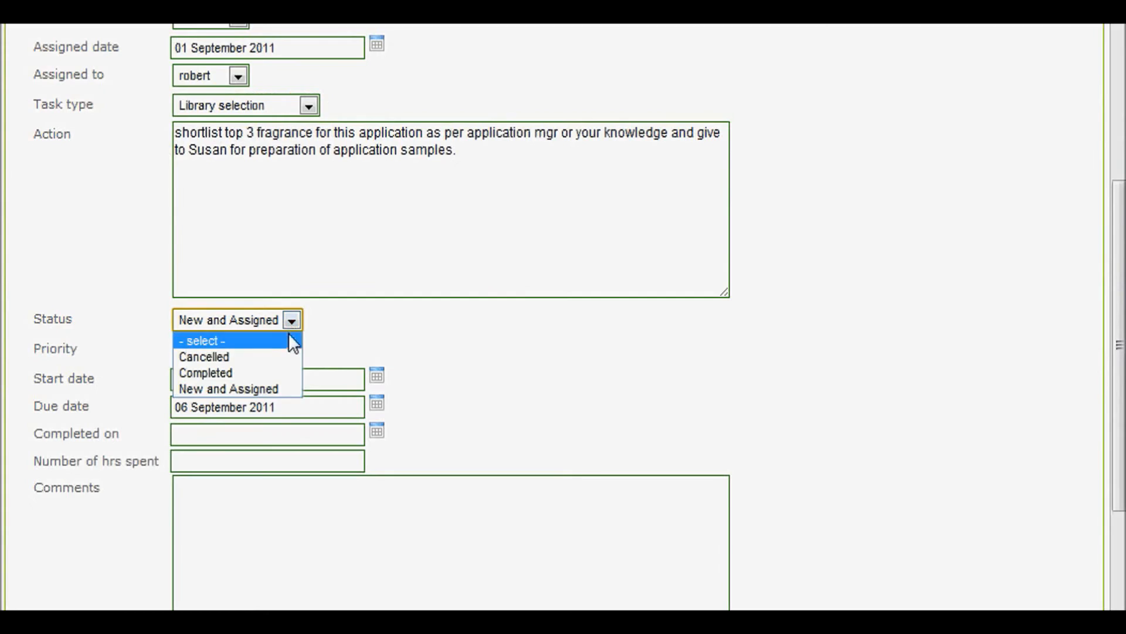
click(272, 373)
drag(1119, 372, 1119, 466)
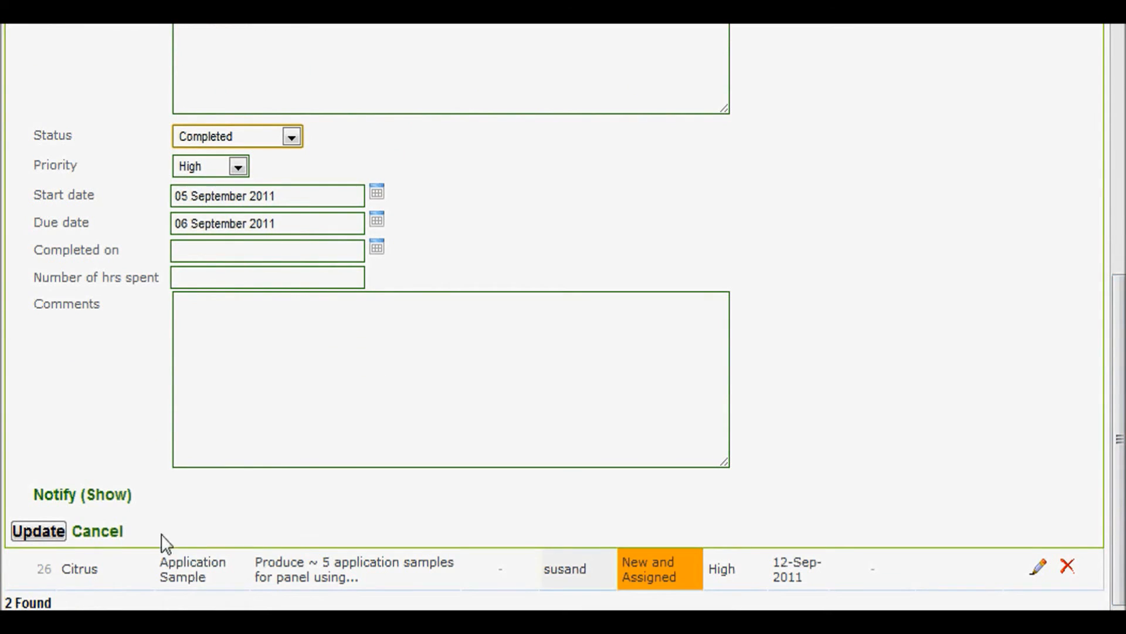
click(44, 528)
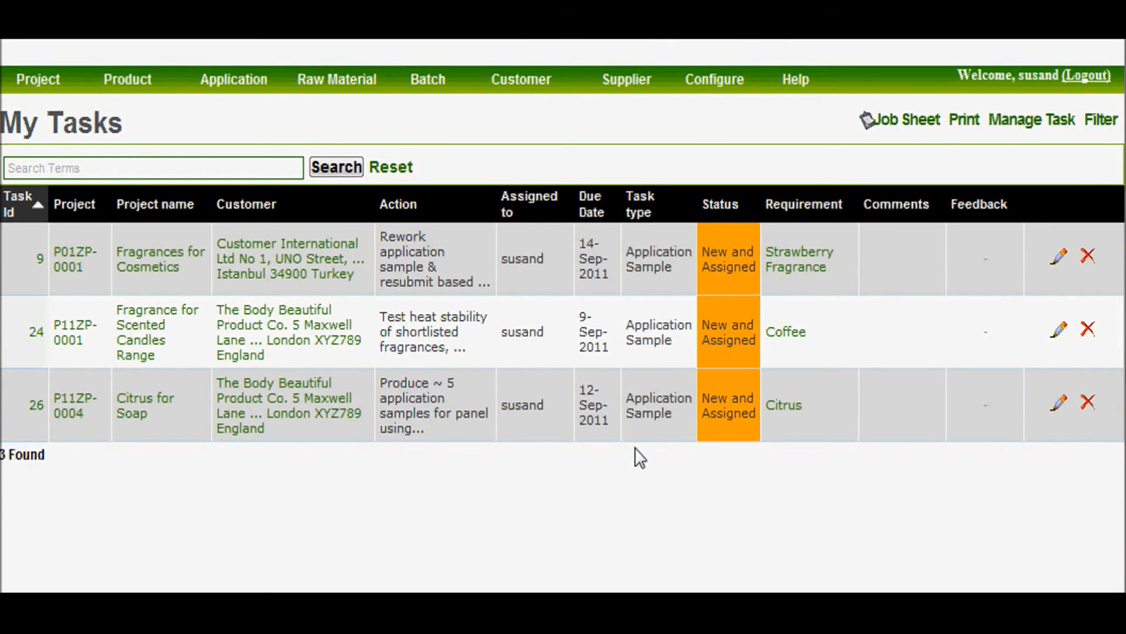
Open the Citrus for Soap project from the application task list and review its application submissions
click(73, 410)
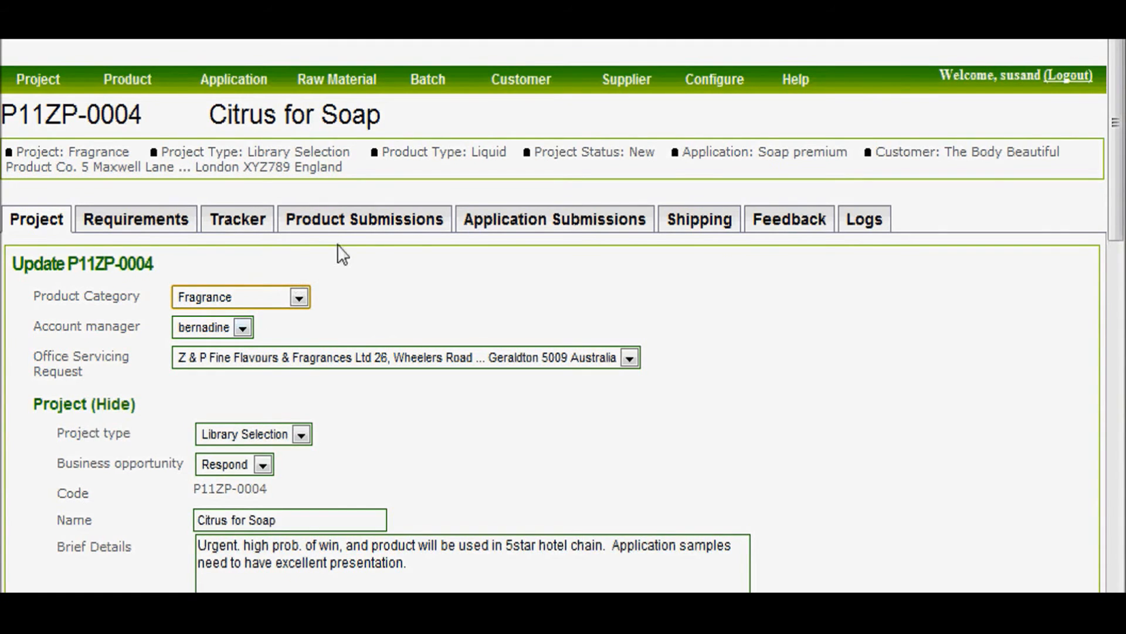
click(482, 228)
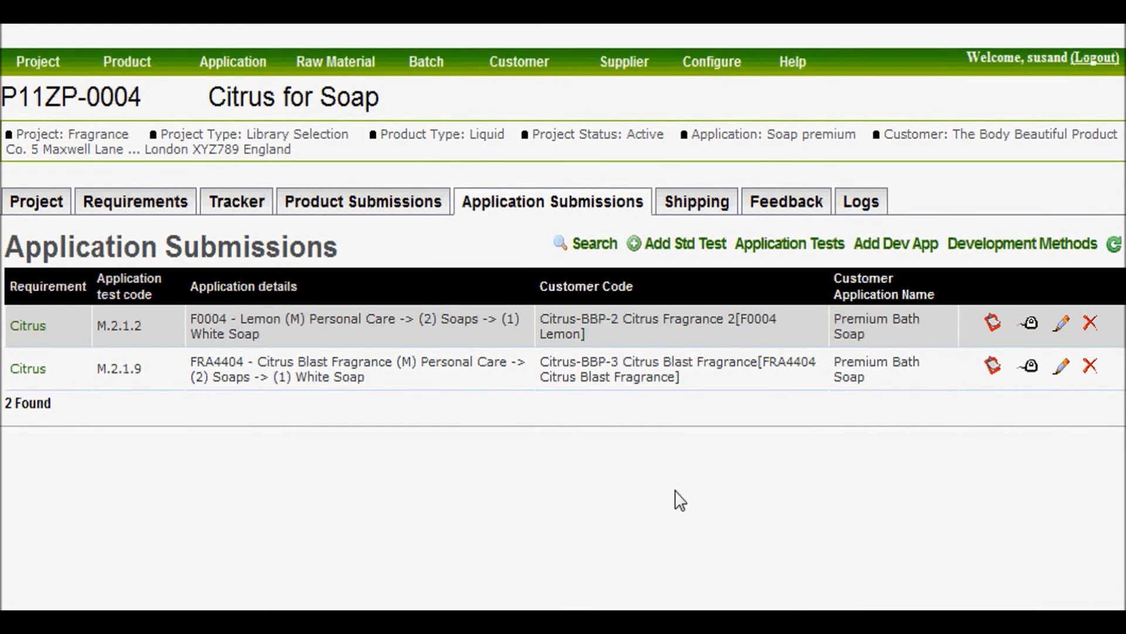
mouse_move(235, 61)
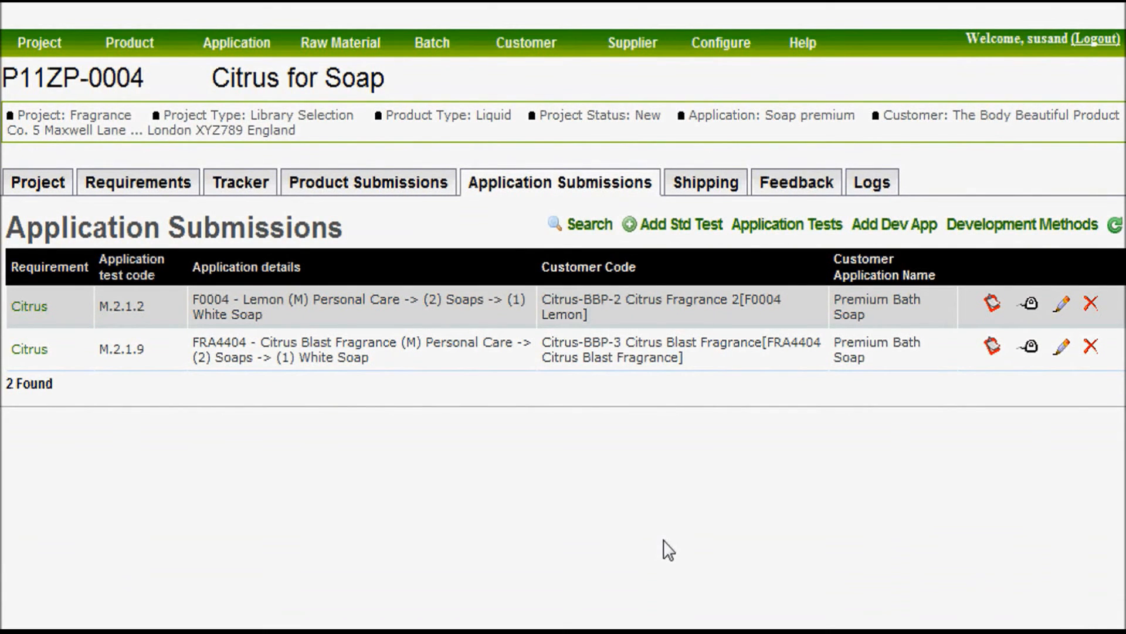
Edit the project's Fed Ex shipment and add sample Citrus-BBP-3 Citrus Blast Fragrance with 20 gm per unit, 1 AUD cost and 2 units
click(700, 182)
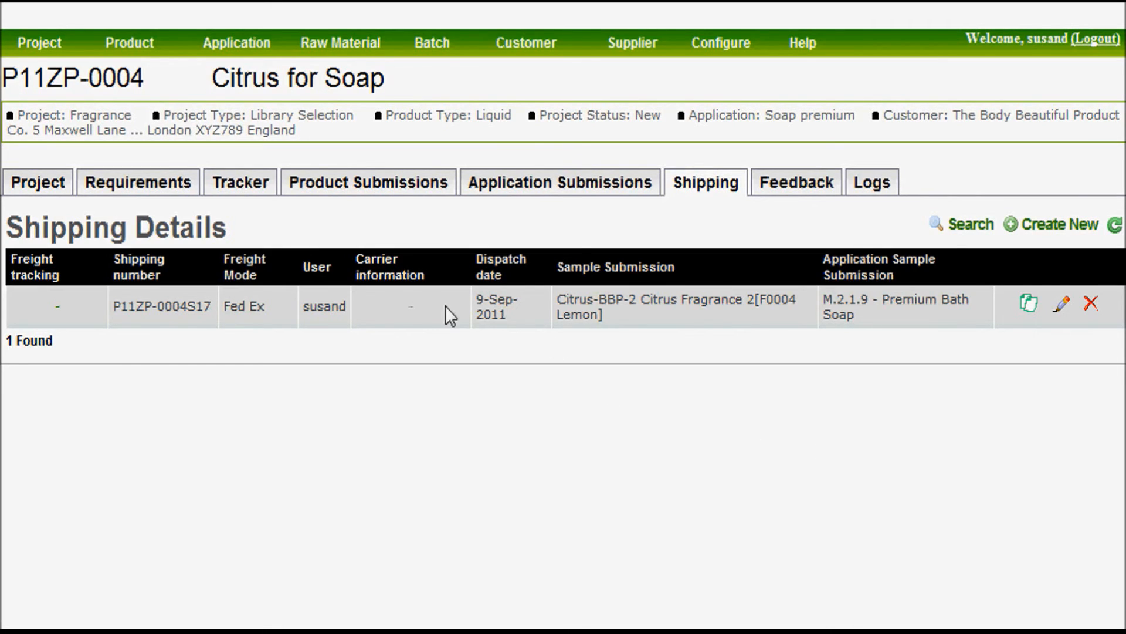
click(1066, 306)
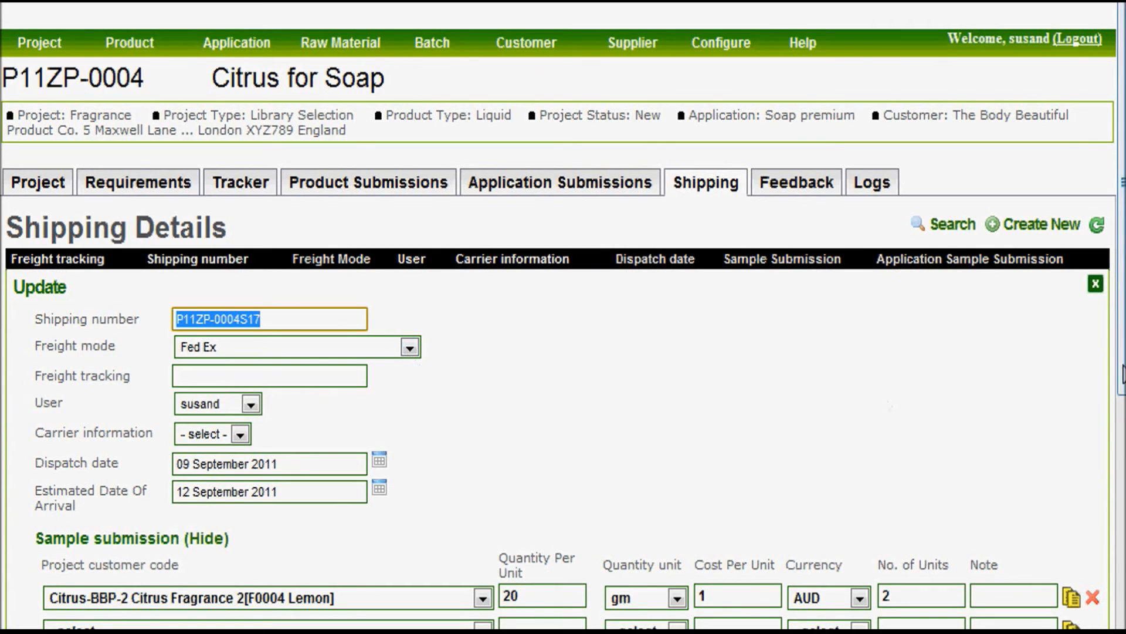
drag(1122, 375, 1122, 564)
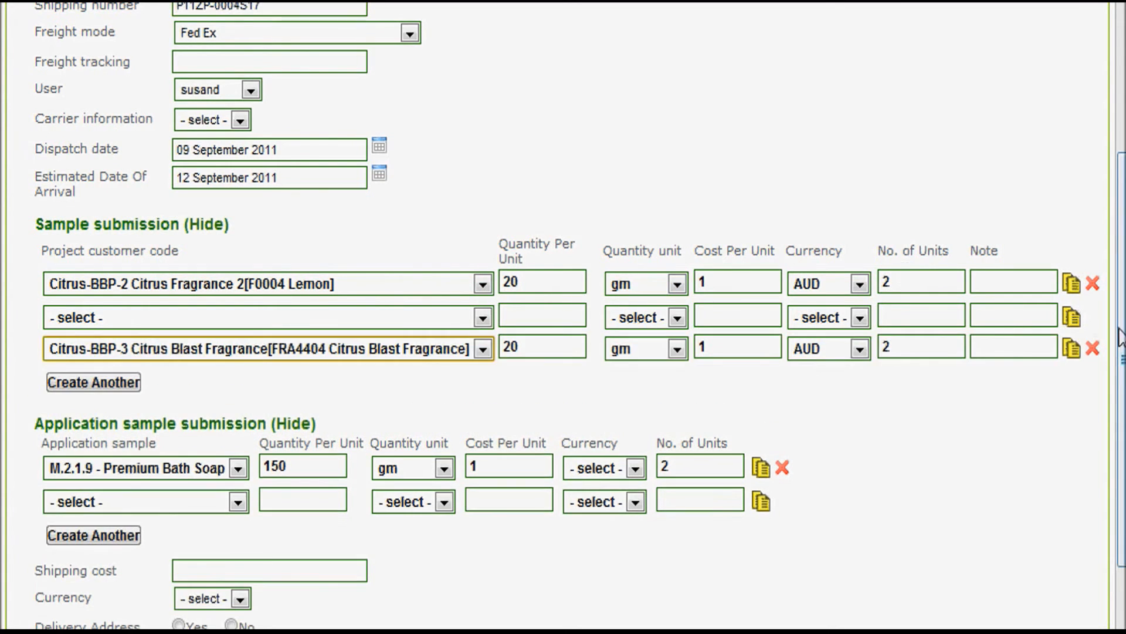
Add application sample M.2.1.2 with 150 gm per unit, 1 AUD cost and 2 units, set M.2.1.9's currency to AUD, and save the shipment
drag(1123, 346, 1117, 423)
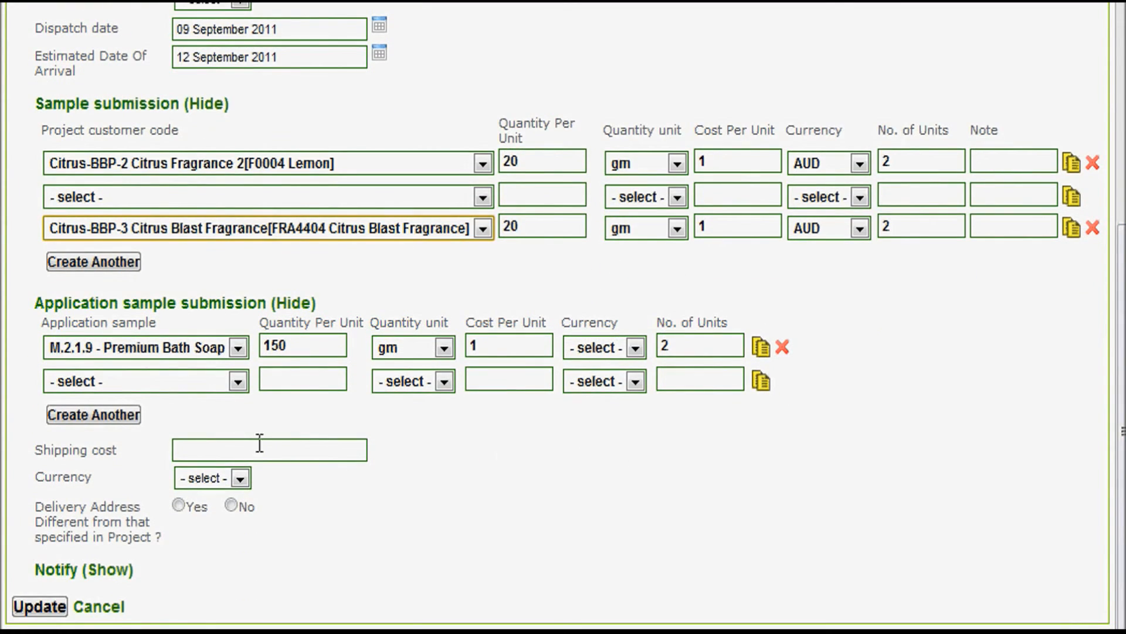
click(238, 381)
click(670, 379)
text(2)
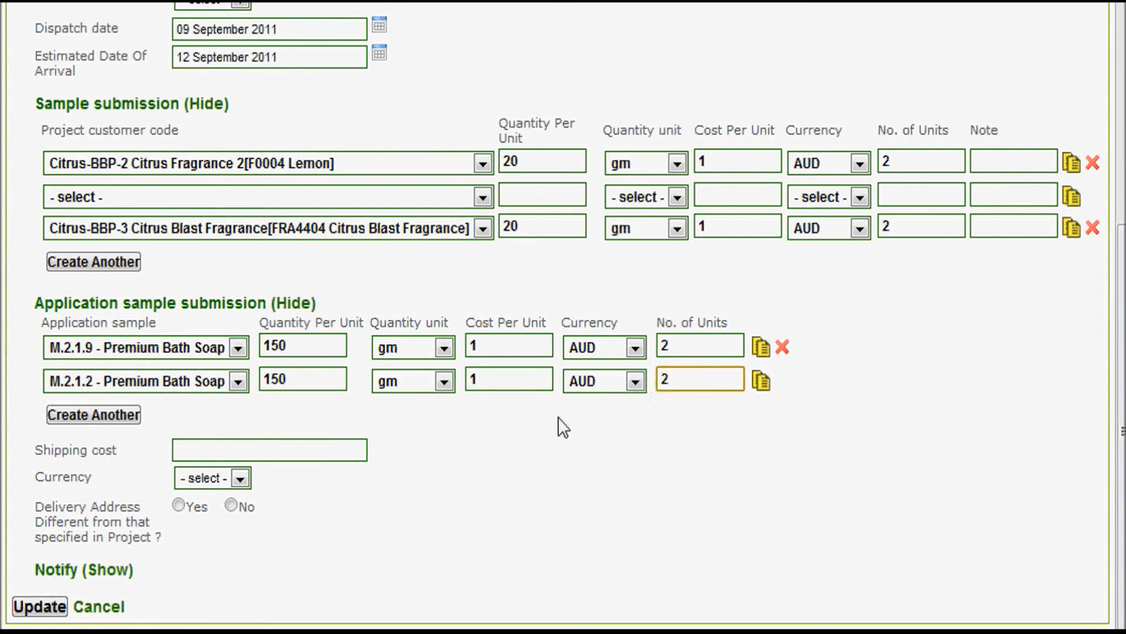
click(40, 606)
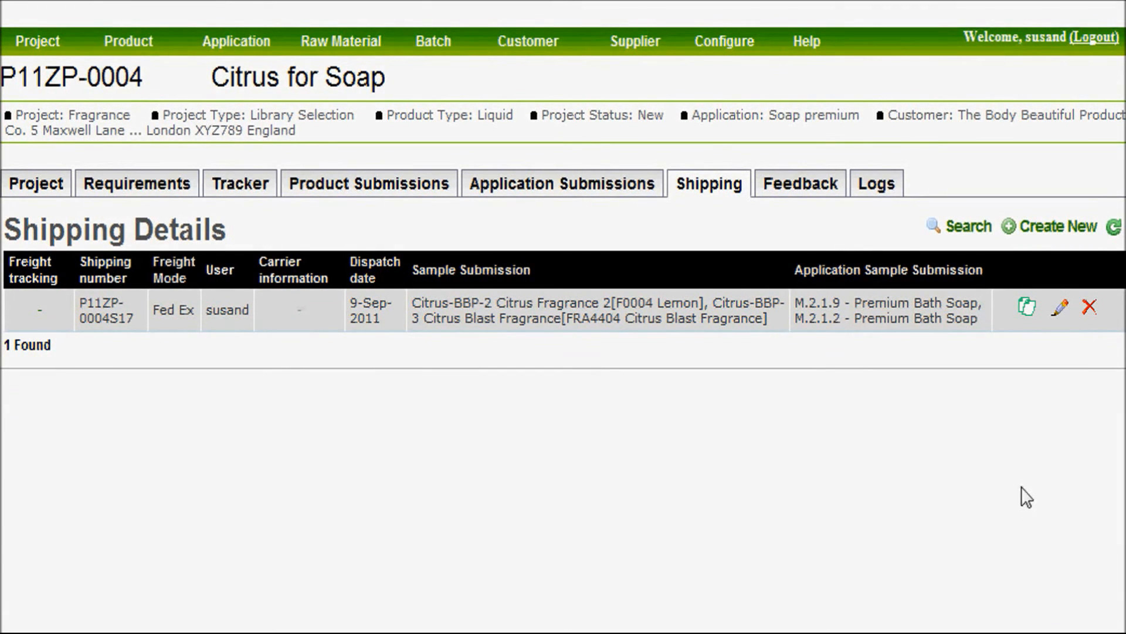
Generate the covering letter PDF for the Citrus for Soap shipment and review its listed fragrance and application samples
click(1027, 308)
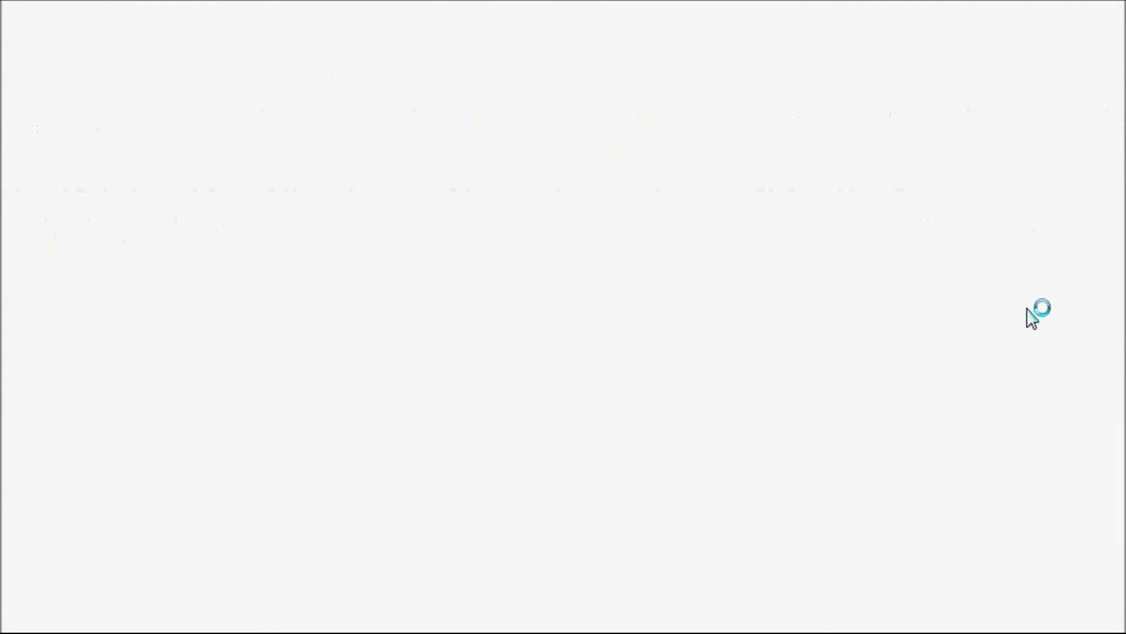
click(27, 242)
click(356, 215)
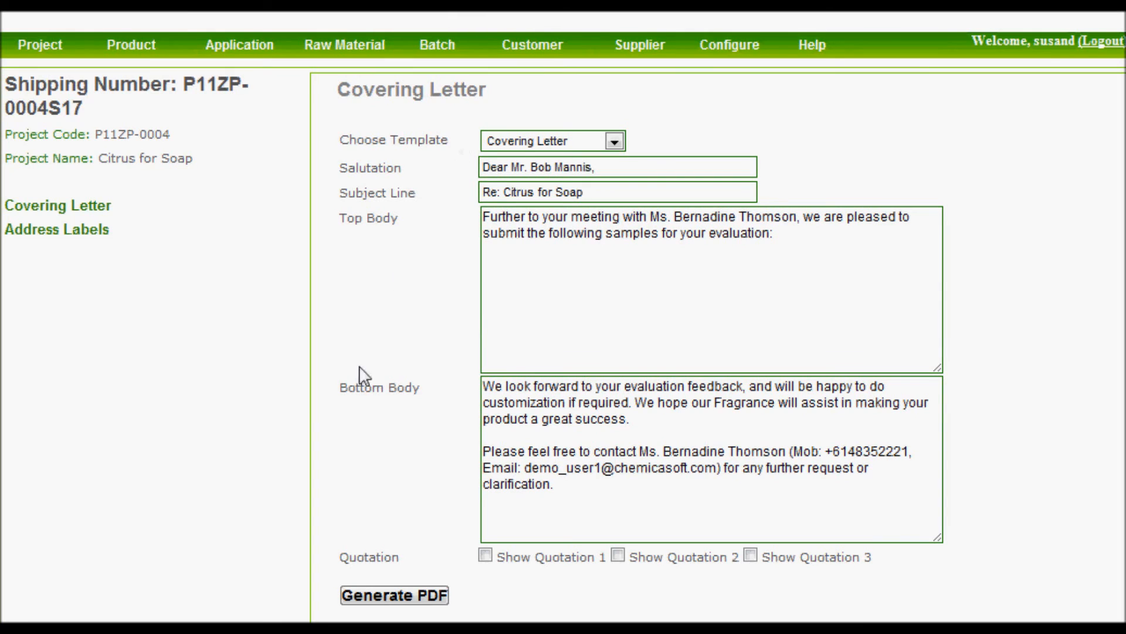
click(390, 599)
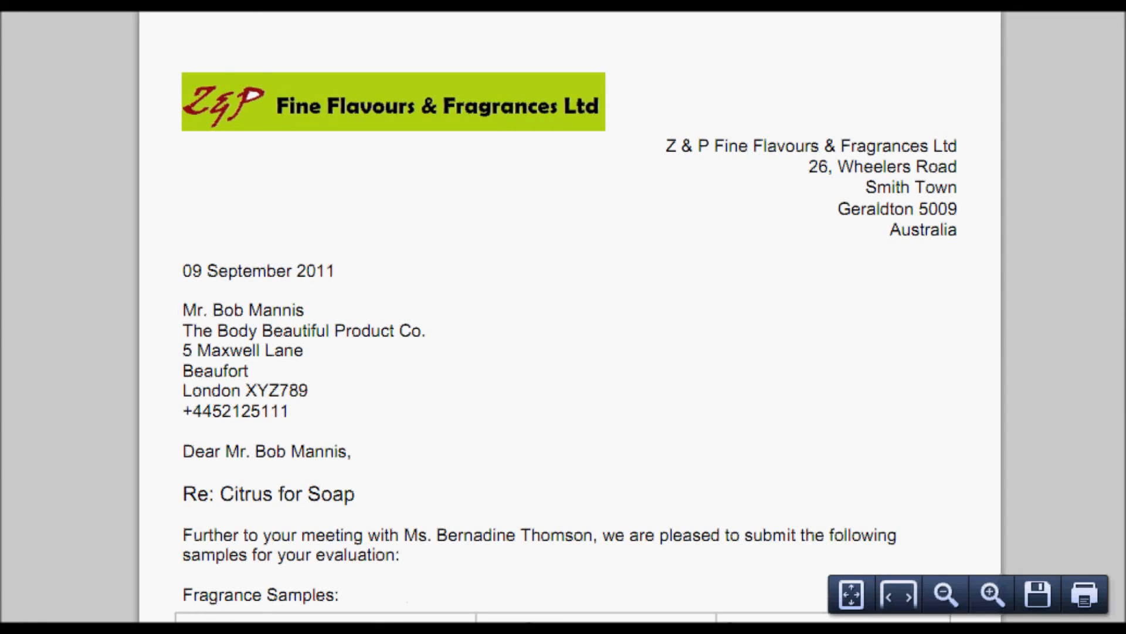
scroll(563, 317, down, 10)
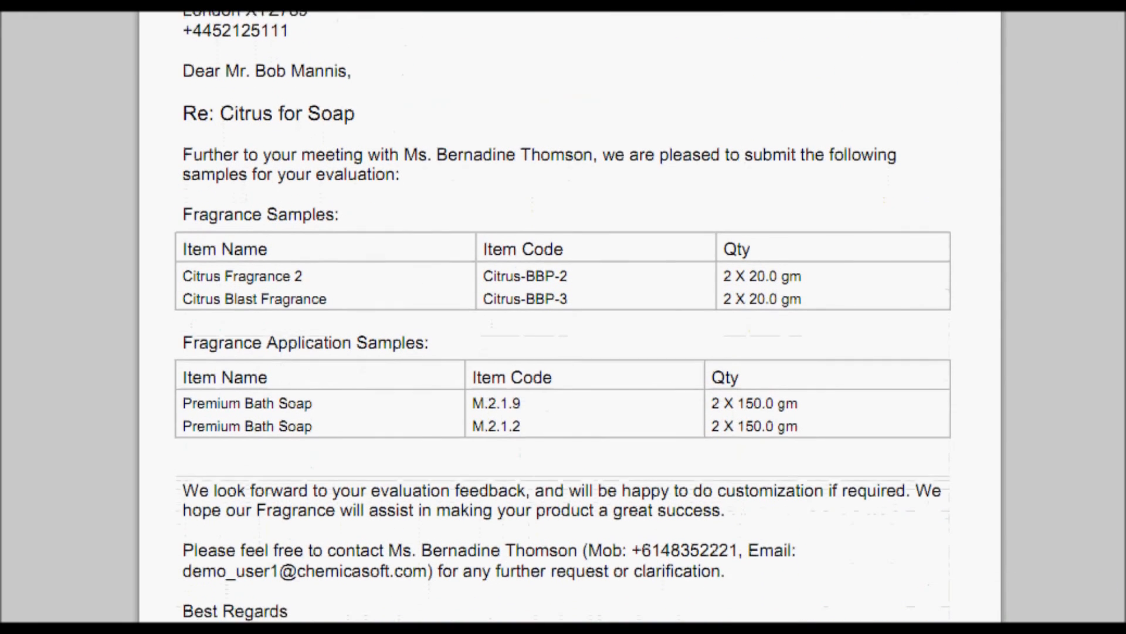
Finish reviewing the covering letter and open the feedback section of the Citrus for Soap project
scroll(563, 317, down, 2)
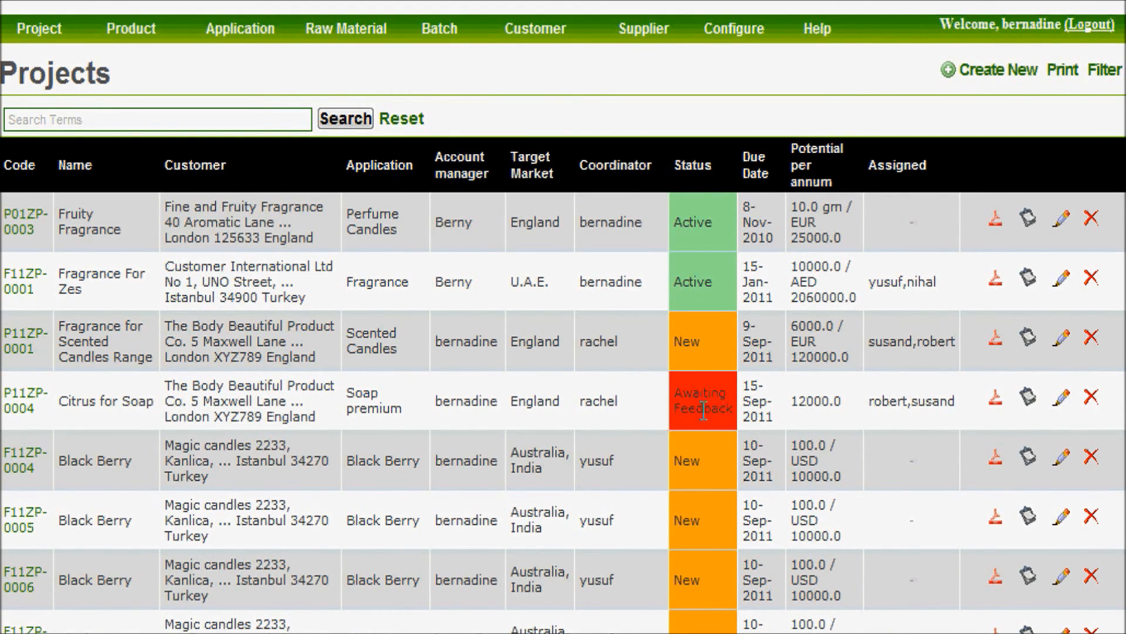
click(26, 396)
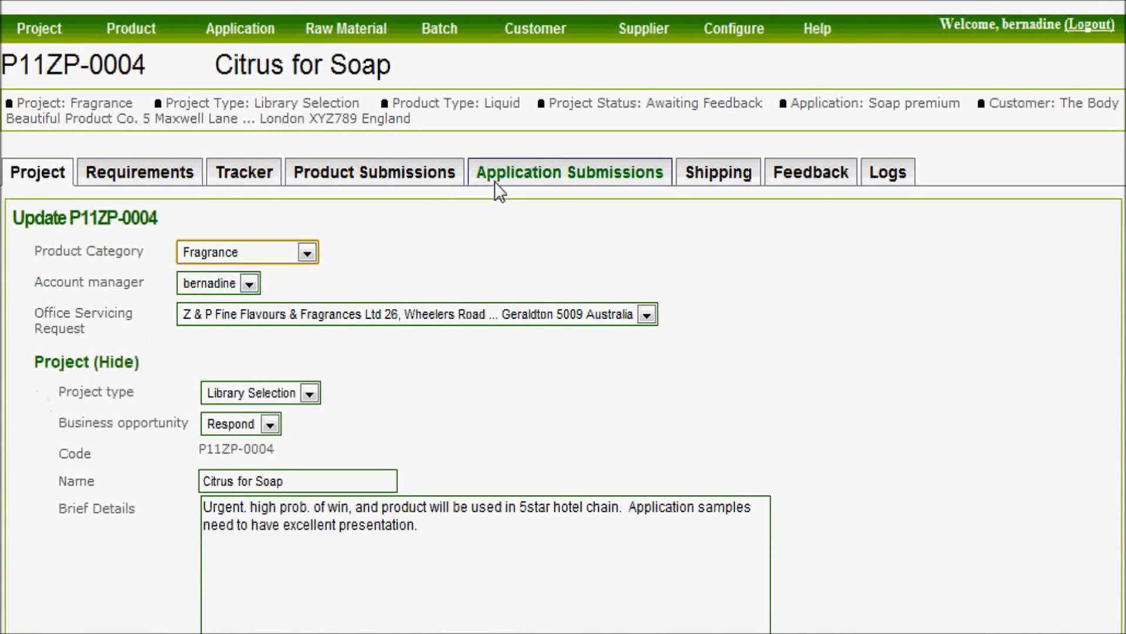
click(815, 182)
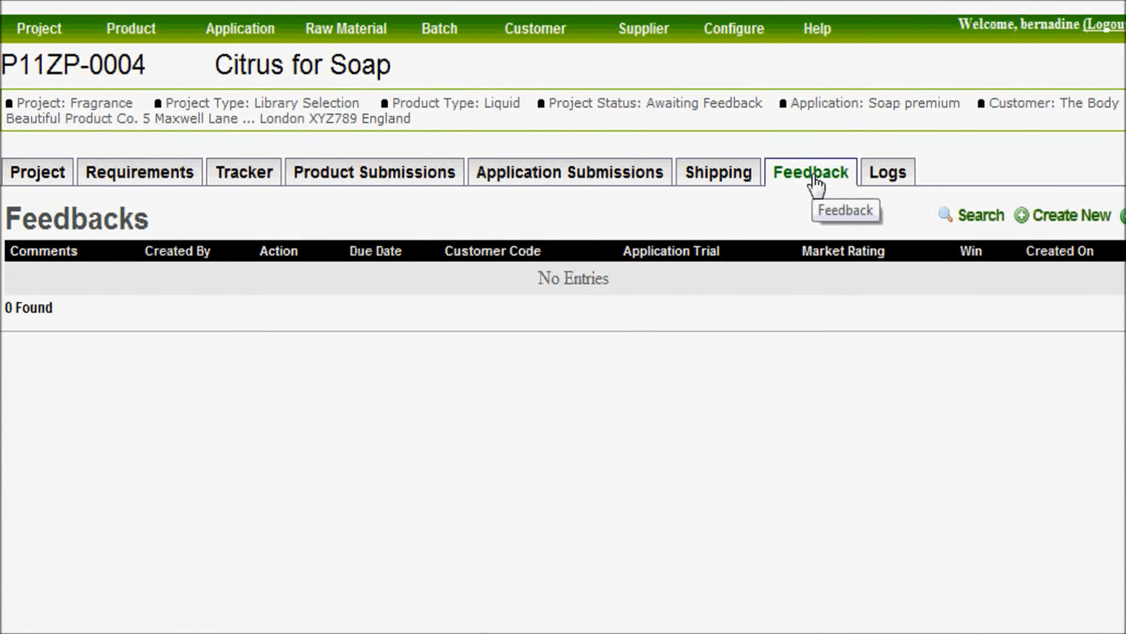
Start feedback for Citrus-BBP-2 and trial M.2.1.2, commenting "well received by customer, but customer preferred the other sample. A good alternative to present"
click(1054, 213)
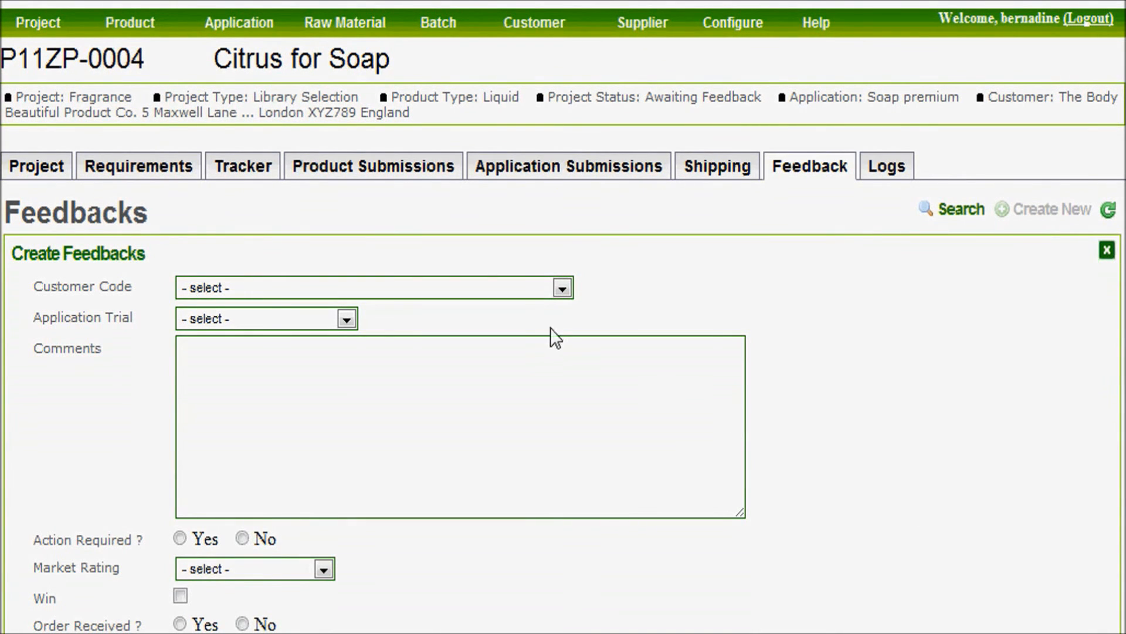
click(562, 289)
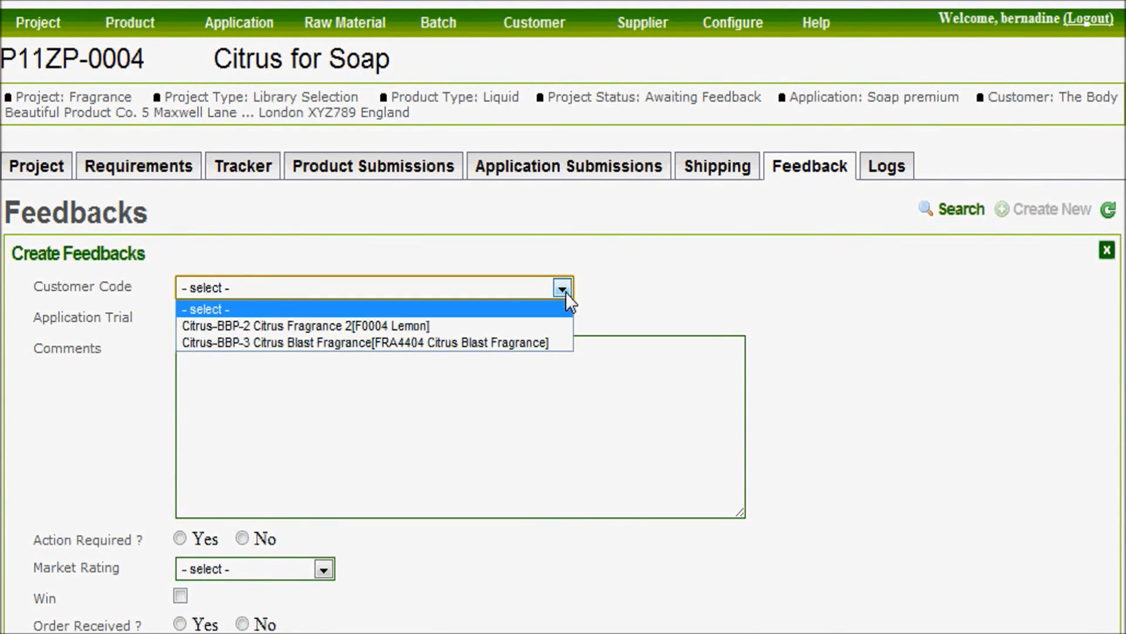
click(524, 326)
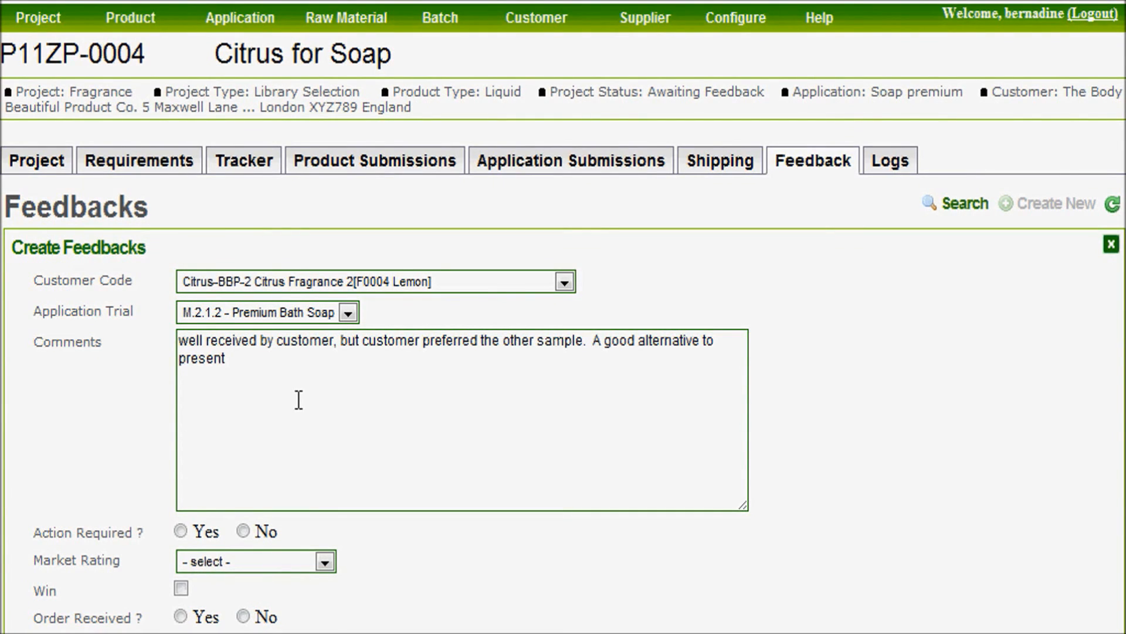
Set the feedback to no action required, Above Average (4) market rating and no order received, and save it
click(243, 530)
click(322, 562)
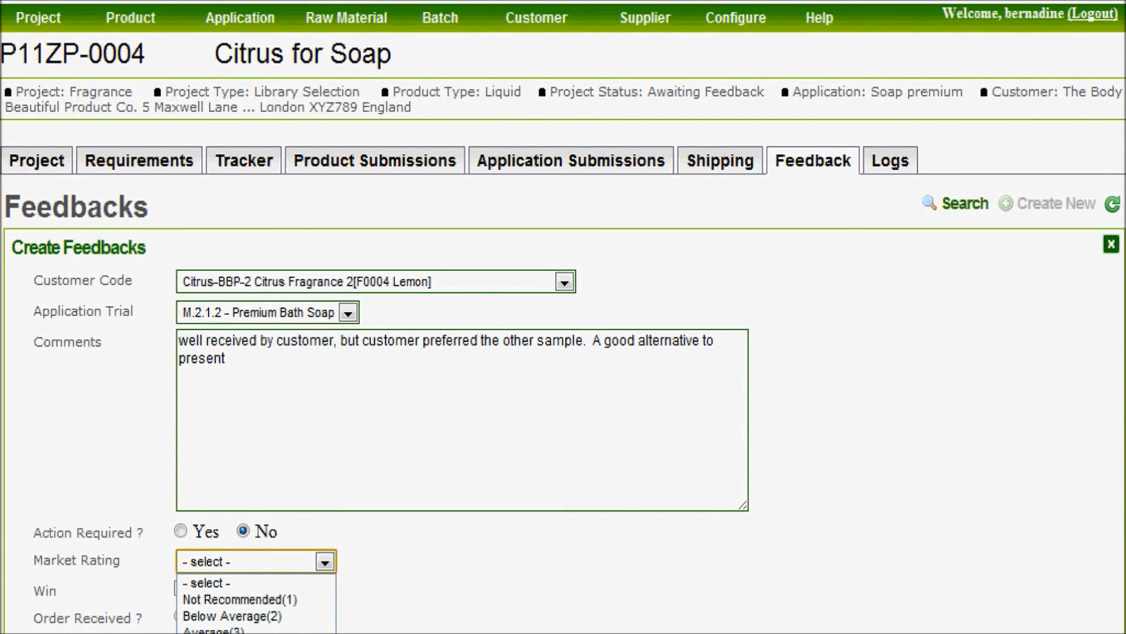
click(235, 633)
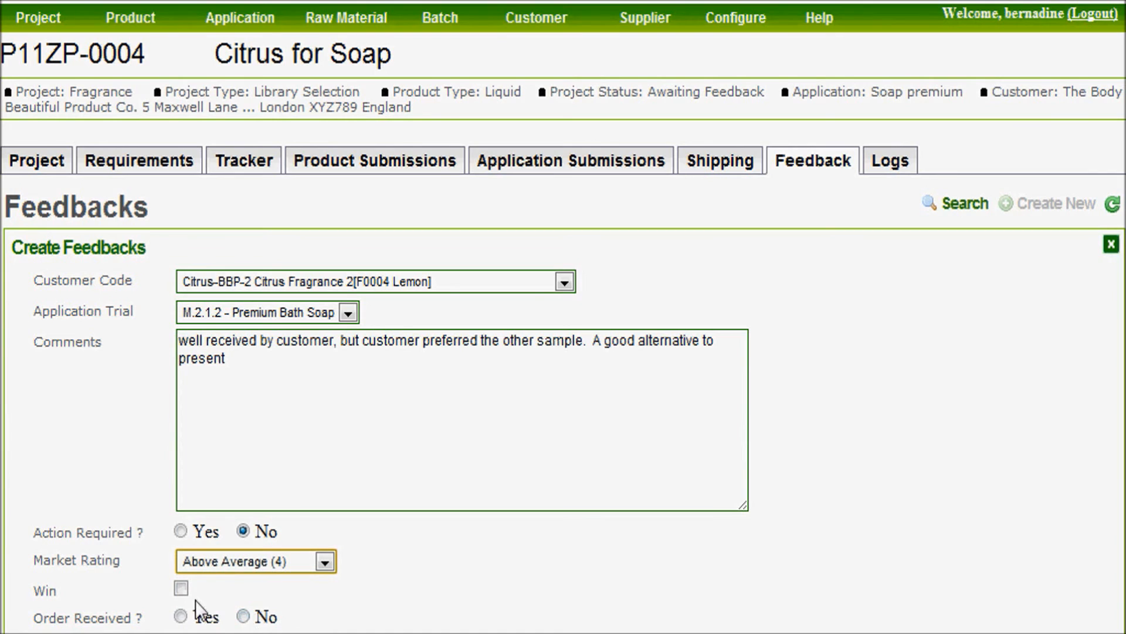
click(248, 620)
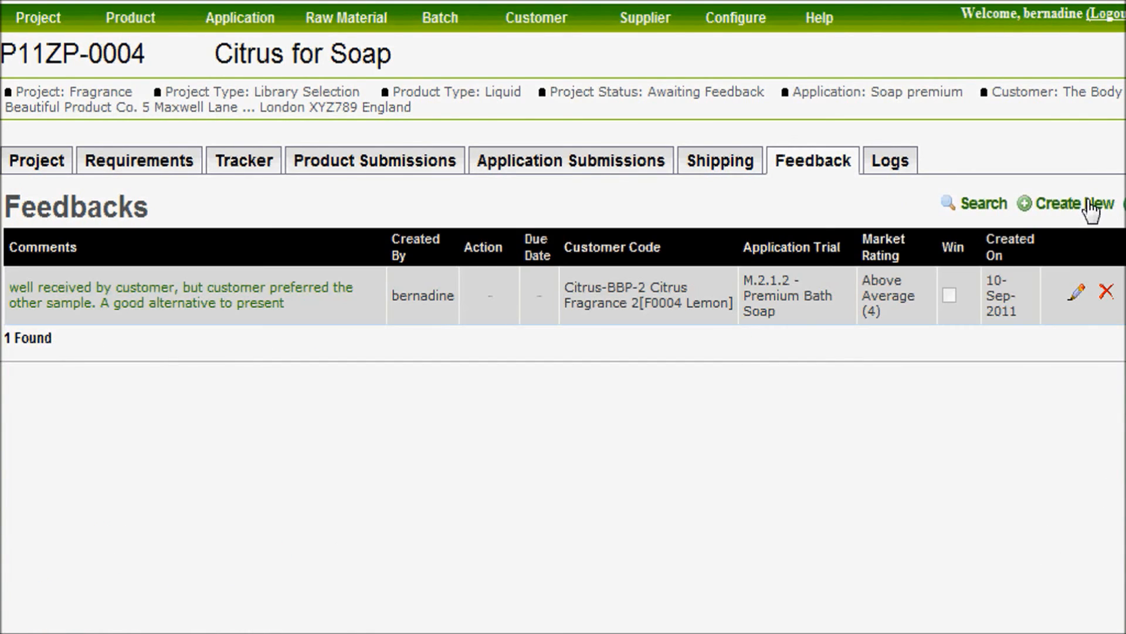
Start another feedback entry for Citrus-BBP-3 Citrus Blast Fragrance with application trial M.2.1.9 - Premium Bath Soap and the comment "great work."
click(1089, 205)
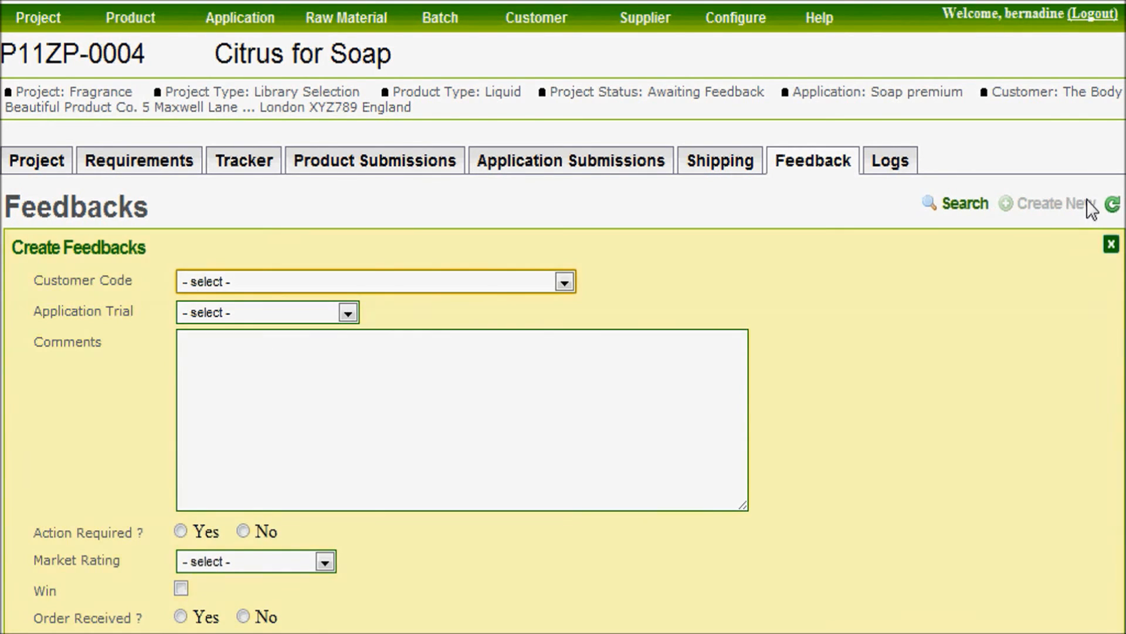
click(564, 283)
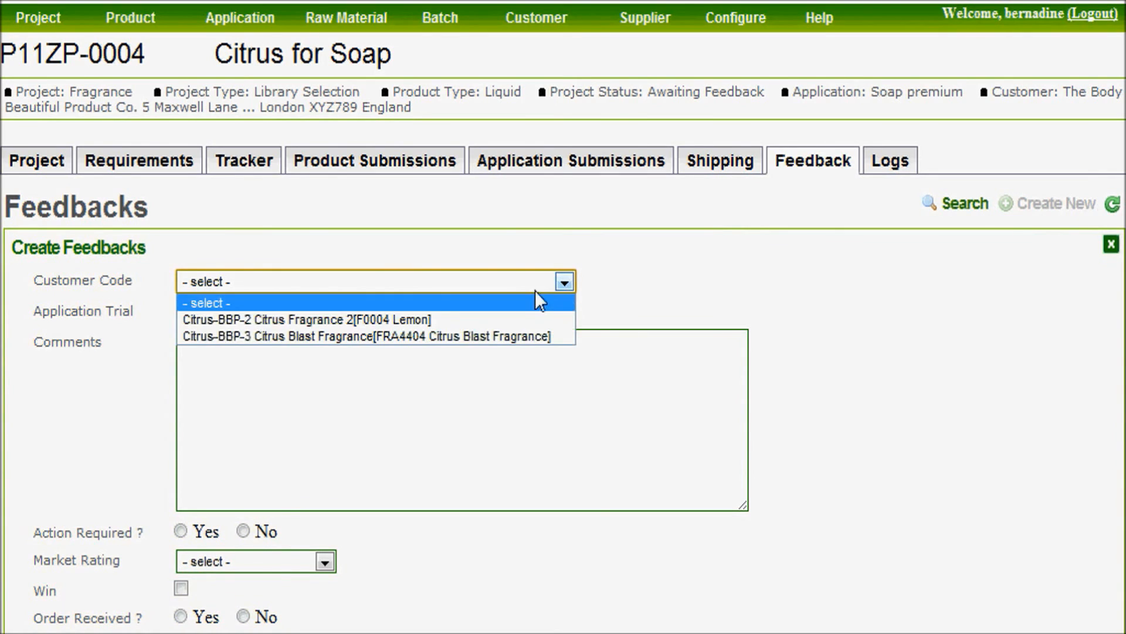
click(513, 333)
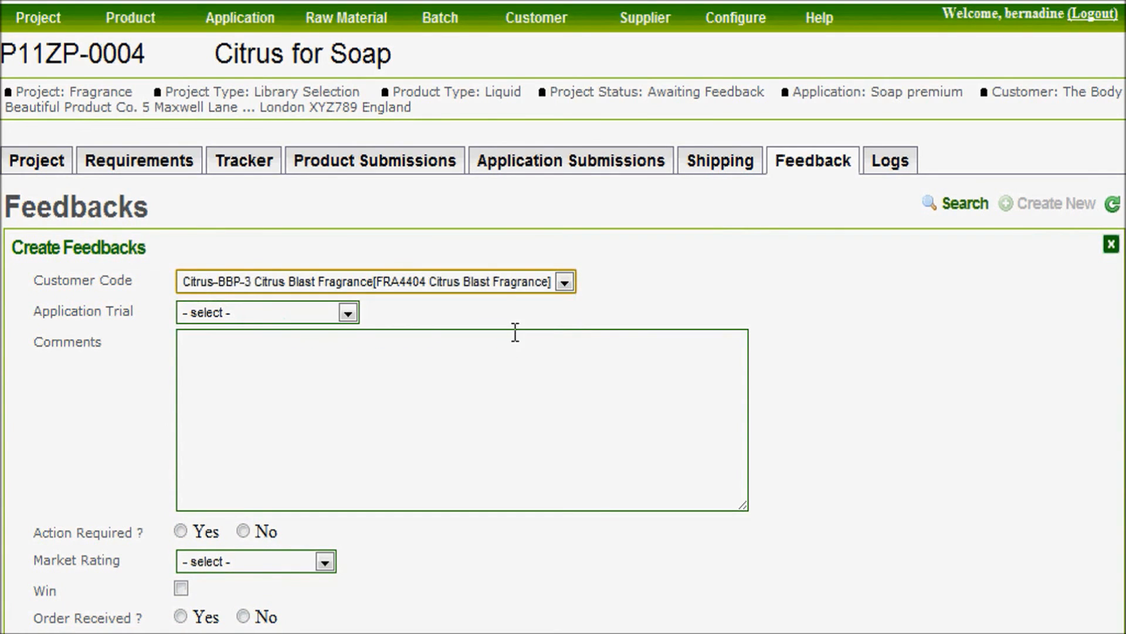
click(348, 313)
click(336, 366)
click(338, 348)
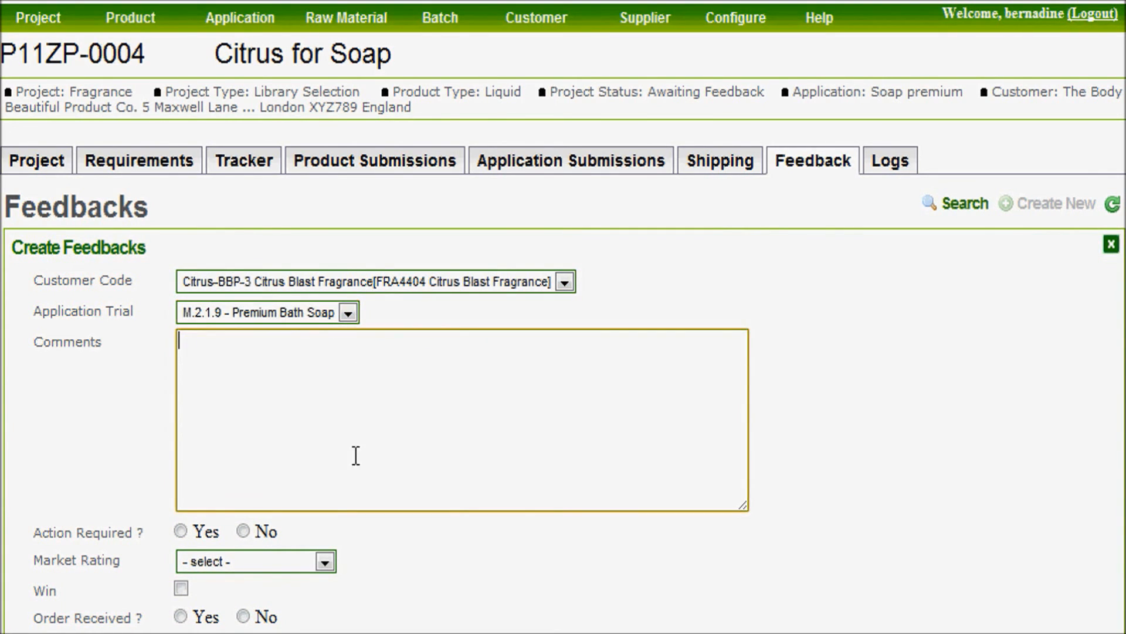
text(great work.)
Mark the Citrus Blast feedback as no action required, Highly Recommended(5), a win and no order received
click(242, 532)
click(324, 561)
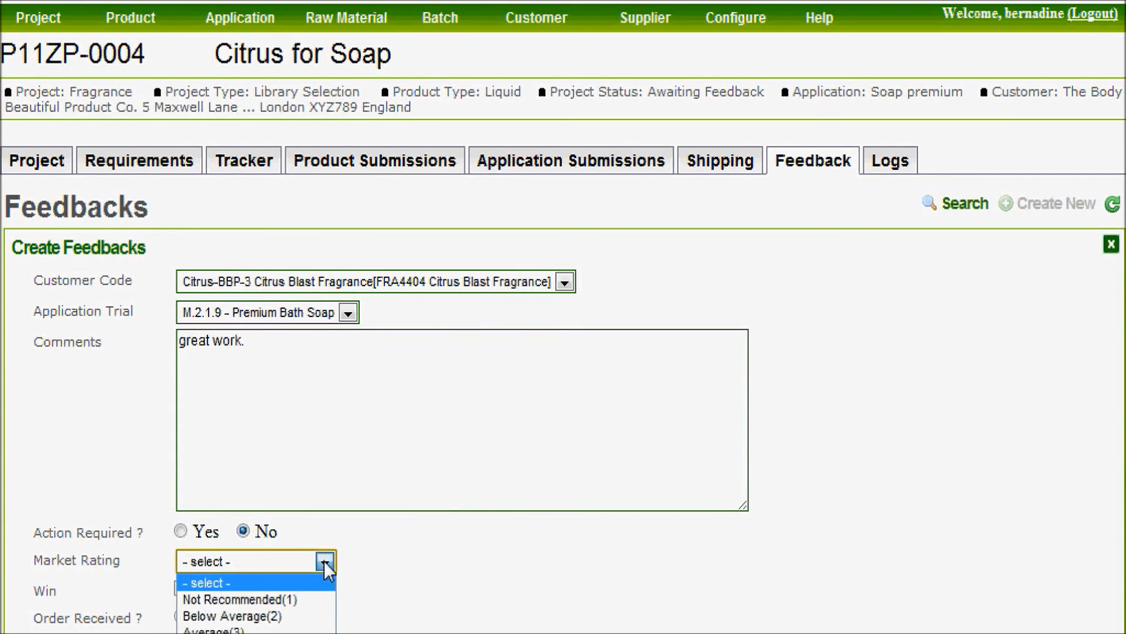
click(235, 633)
click(180, 588)
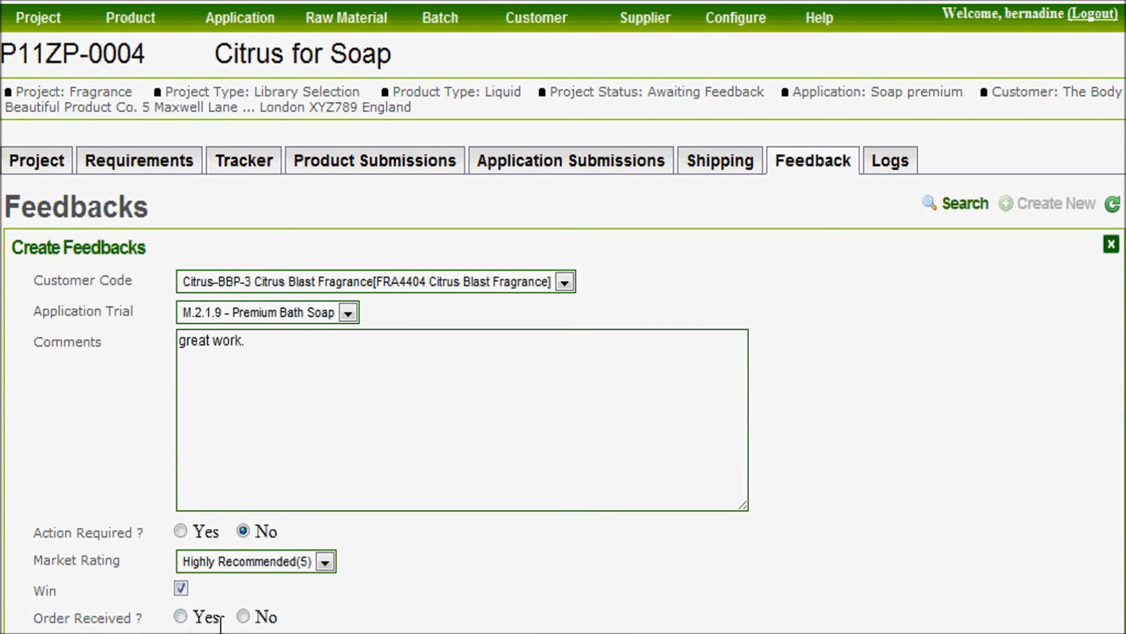
click(244, 617)
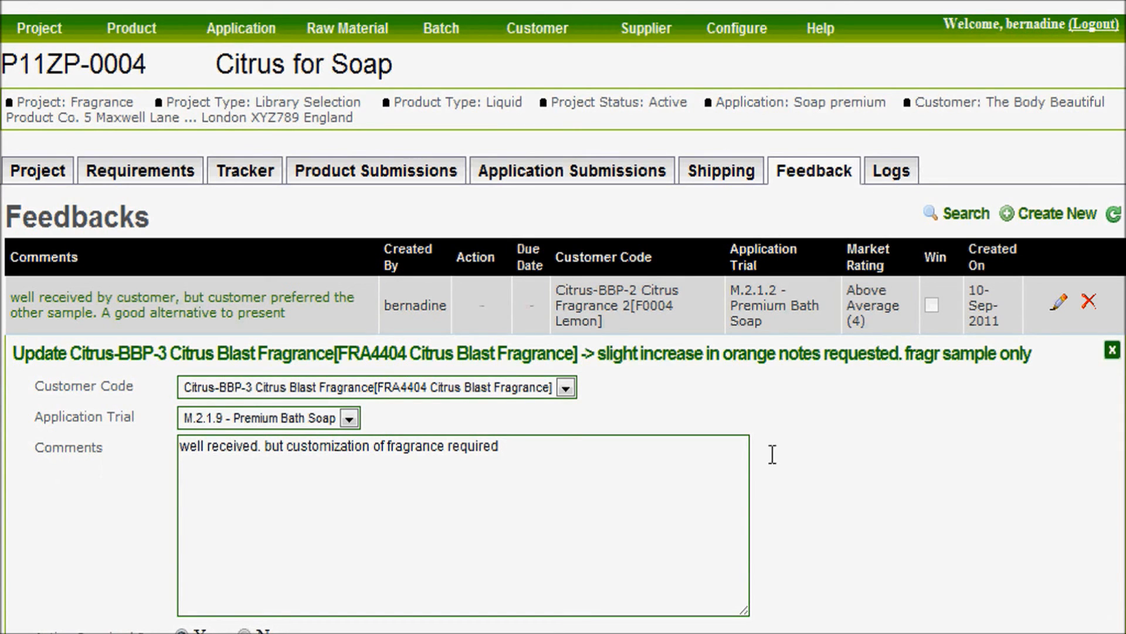
Review the details of the Citrus-BBP-3 feedback that requests a slight increase in orange notes
scroll(1118, 416, down, 2)
scroll(563, 317, down, 2)
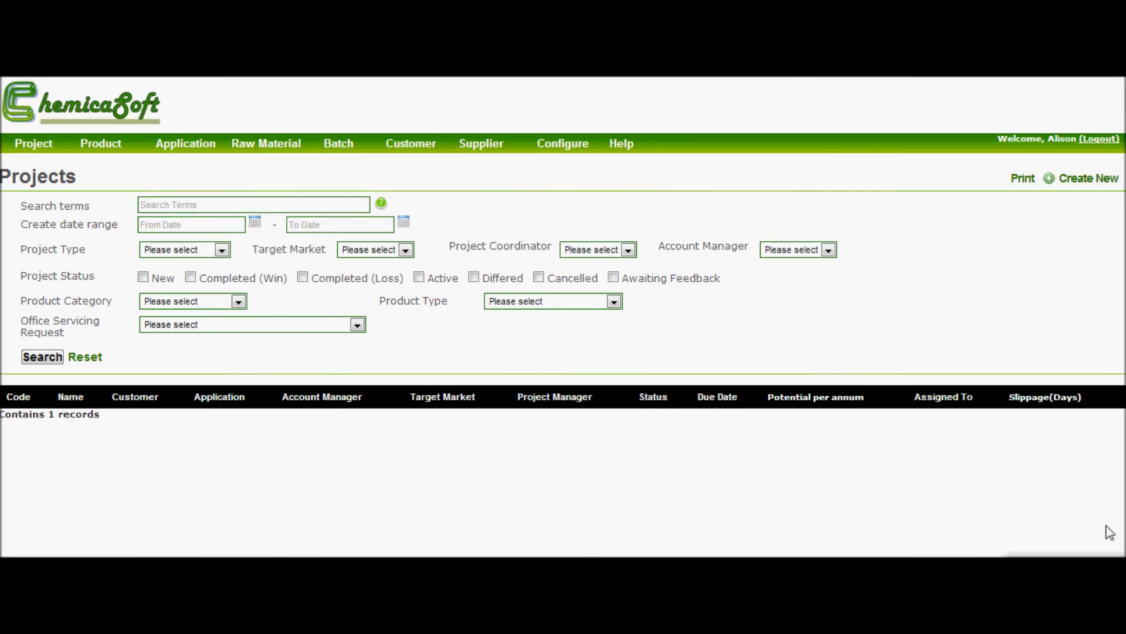
Open the project report and review its project, customer and requirement statistics
click(47, 152)
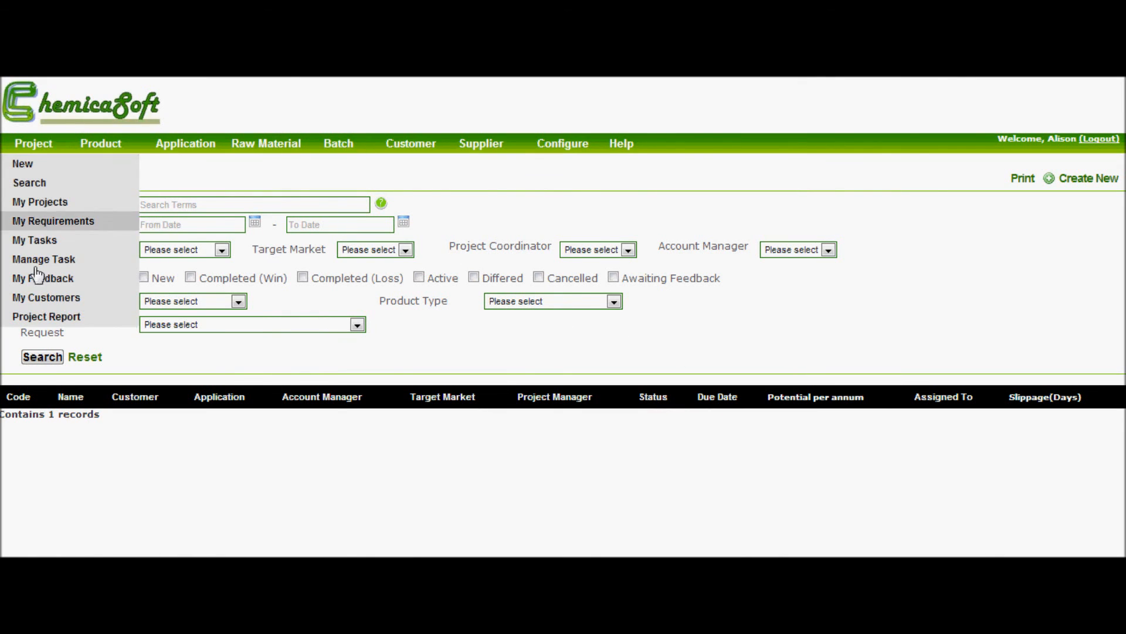
click(37, 317)
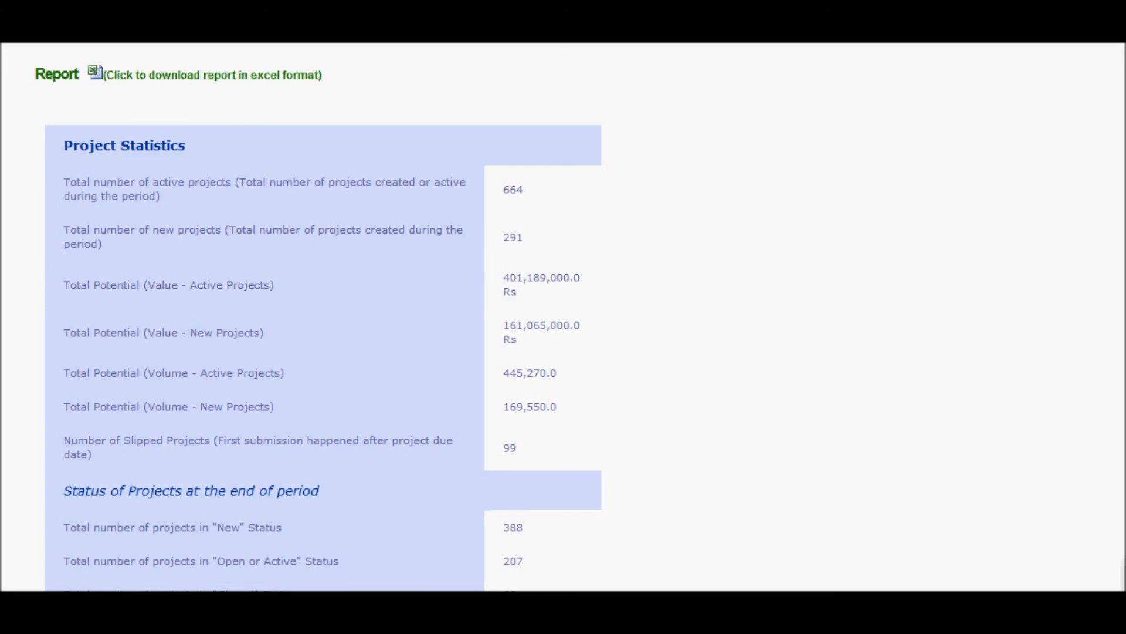
scroll(323, 317, down, 6)
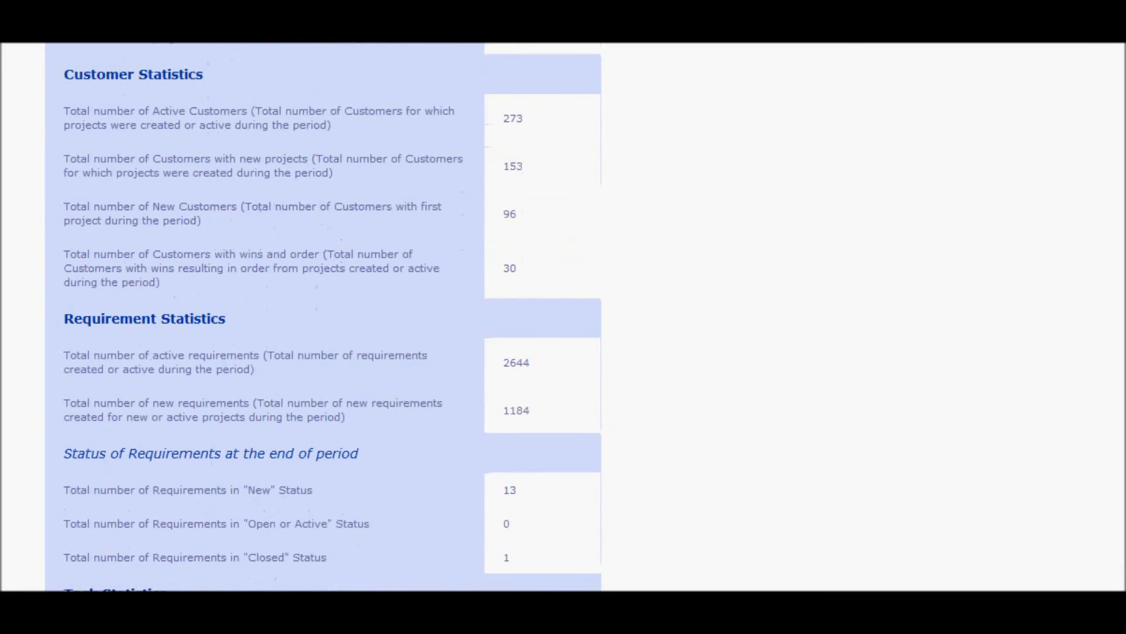